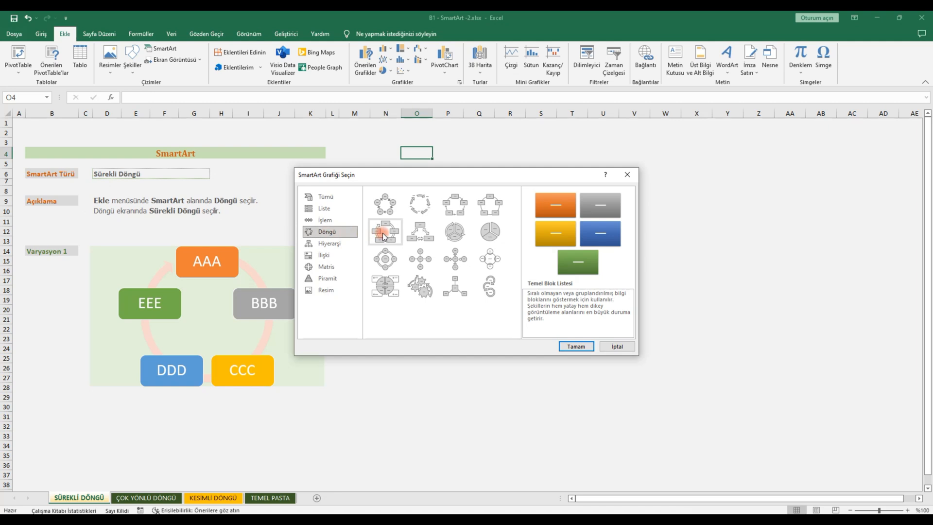
# Step: Insert a Sürekli Döngü SmartArt graphic from the Döngü category and move it to about columns V to AC
pyautogui.click(383, 234)
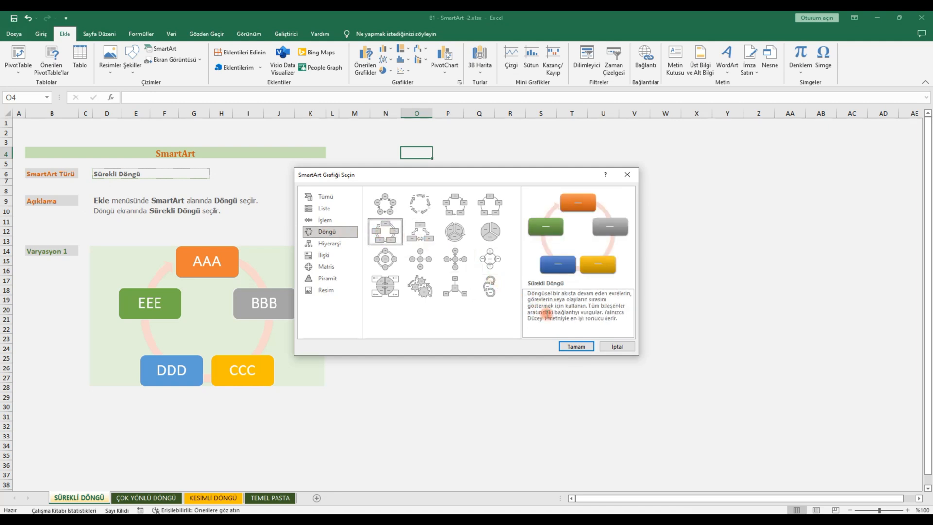
pyautogui.click(576, 347)
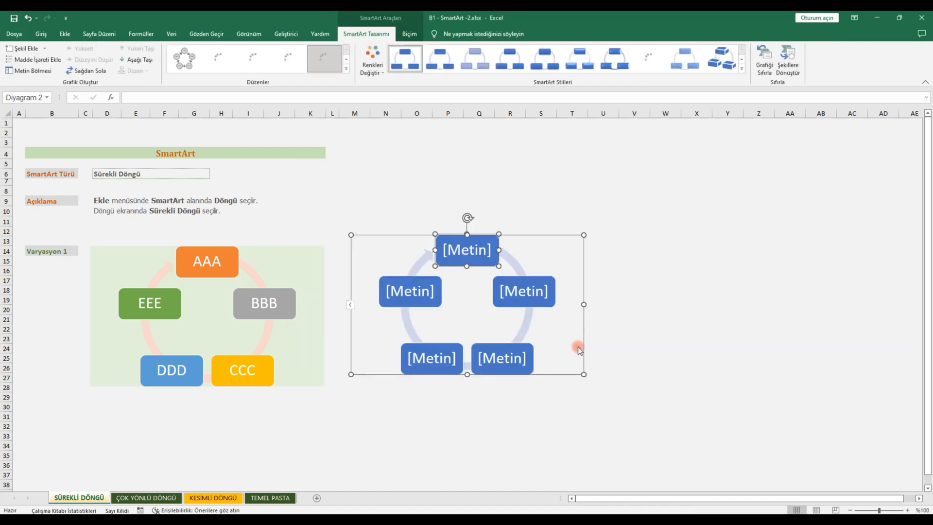
pyautogui.moveTo(544, 235); pyautogui.dragTo(814, 241)
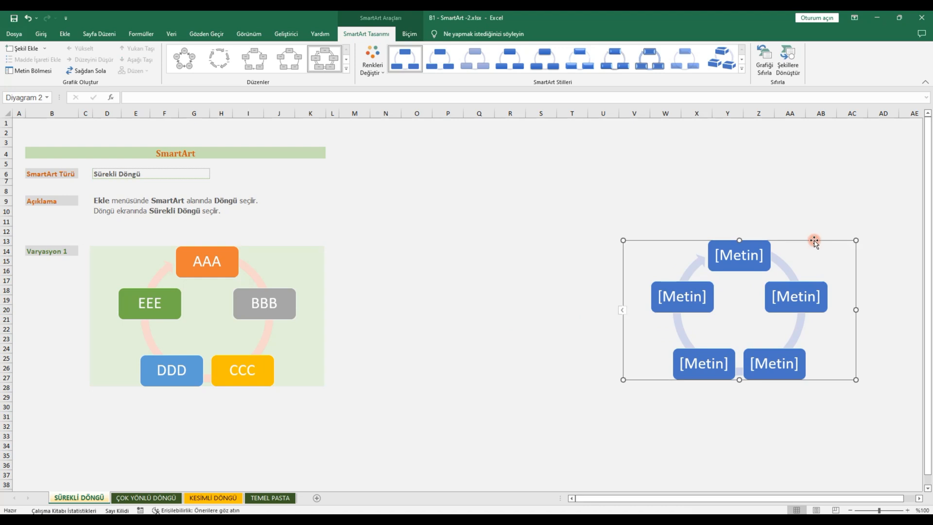
# Step: Recolour the cycle graphic with the first Renkli colour set and apply the first Belgeyle En İyi Eşleşen style
pyautogui.click(383, 72)
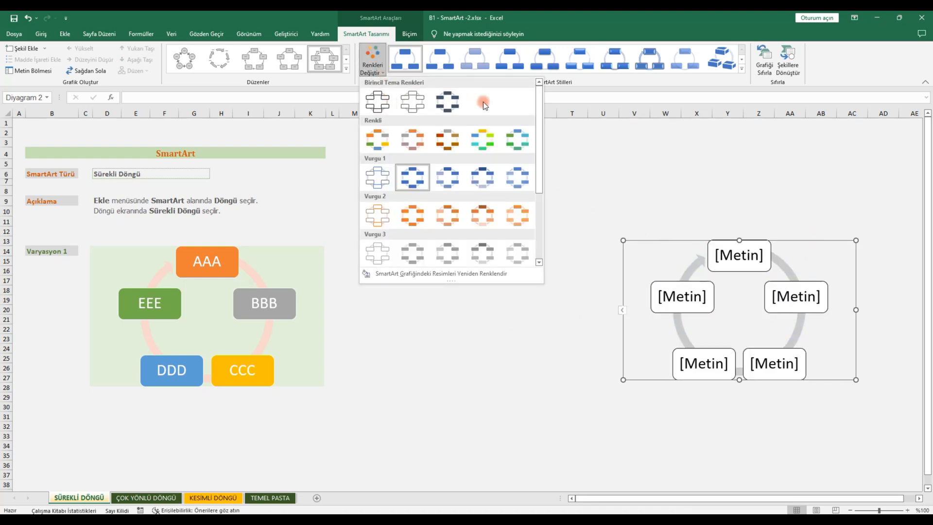
pyautogui.moveTo(538, 97)
pyautogui.mouseDown()
pyautogui.moveTo(539, 167)
pyautogui.moveTo(546, 96)
pyautogui.mouseUp()
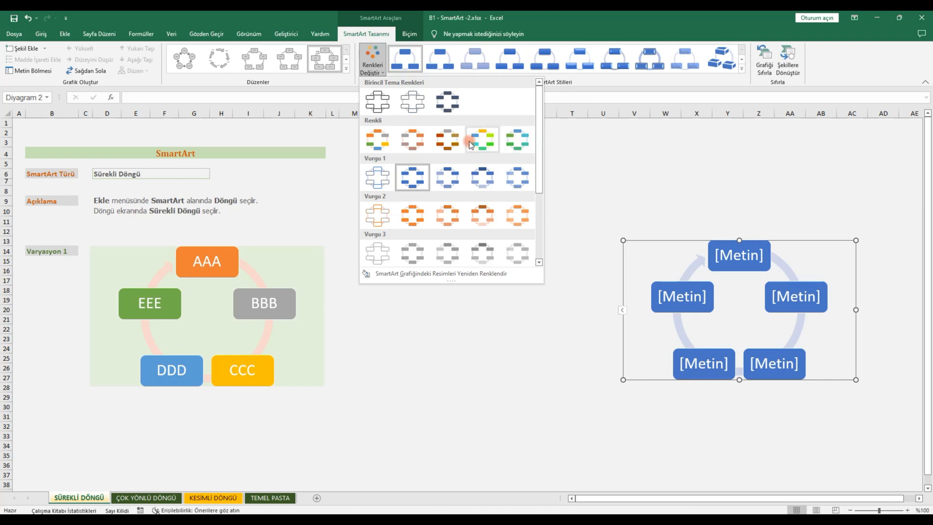
pyautogui.click(379, 140)
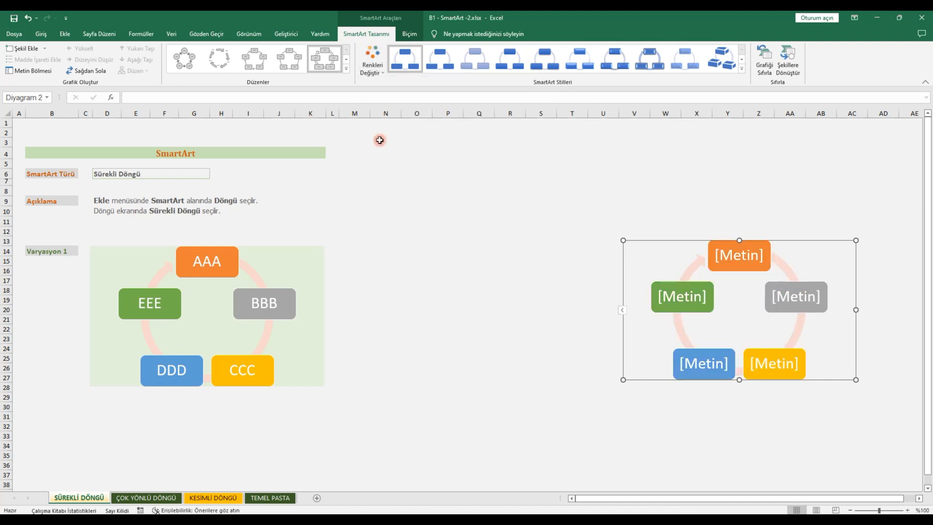
pyautogui.click(741, 72)
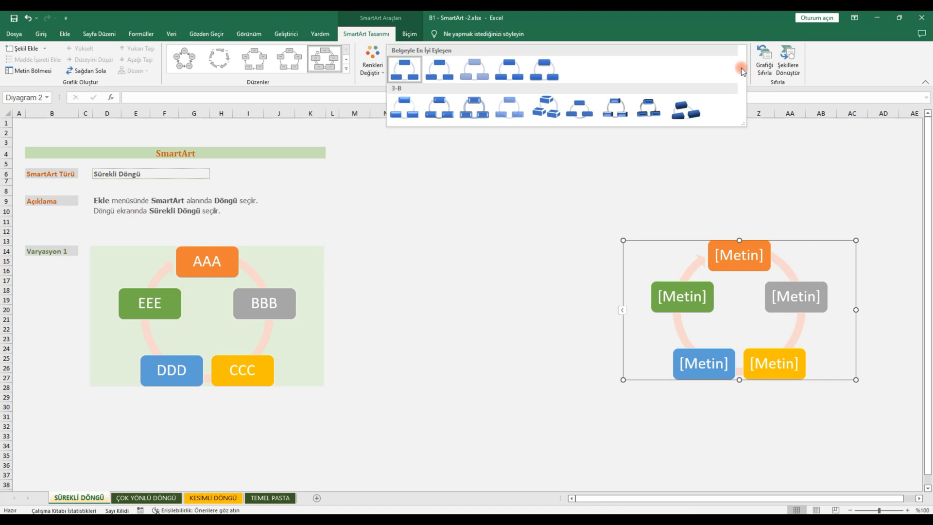
pyautogui.click(404, 74)
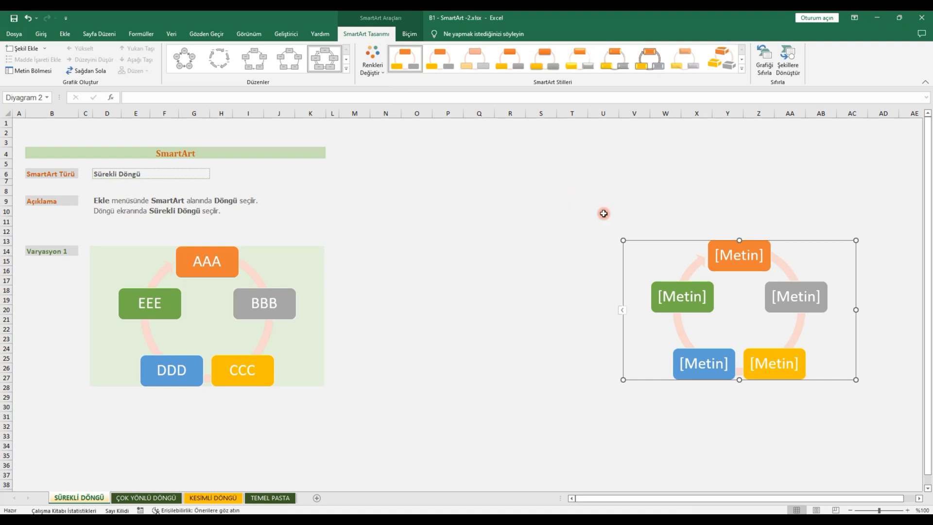
# Step: Move the cycle graphic closer to the example and label its five shapes AAA, BBB, CCC, DDD and EEE in order
pyautogui.moveTo(654, 241); pyautogui.dragTo(510, 252)
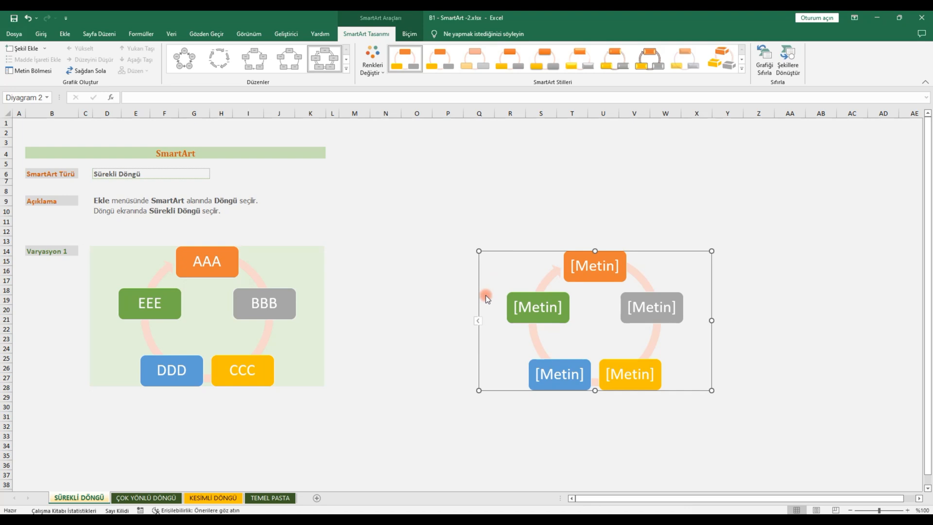
pyautogui.click(478, 323)
pyautogui.click(400, 275)
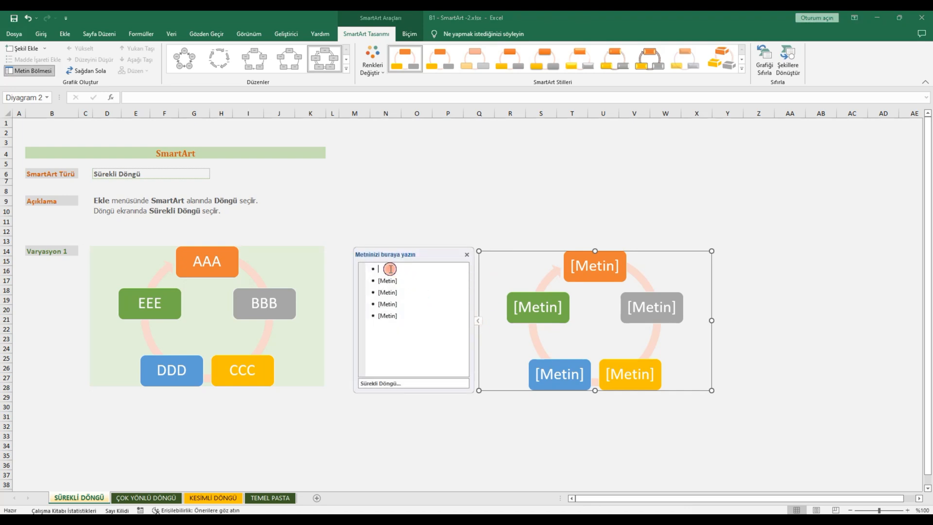
pyautogui.click(390, 268)
pyautogui.write('AAA')
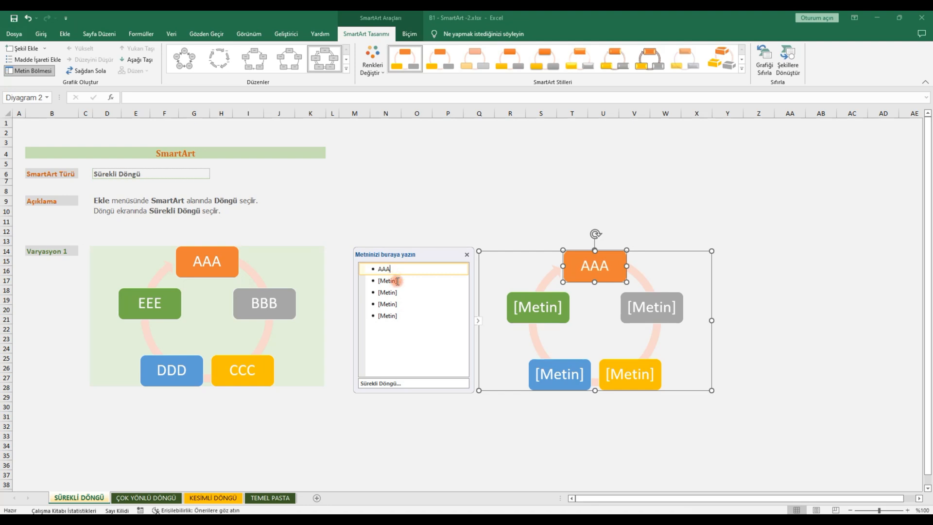
pyautogui.click(396, 280)
pyautogui.write('BBB')
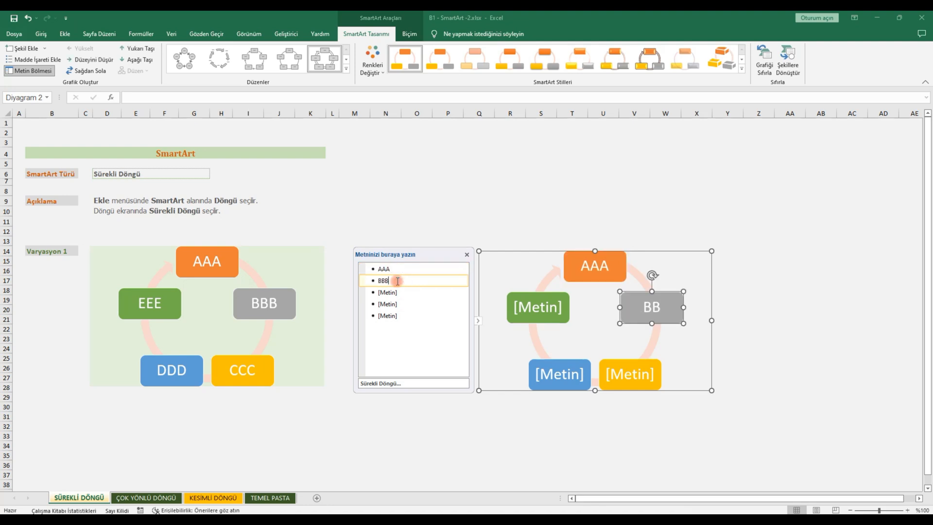
pyautogui.click(401, 291)
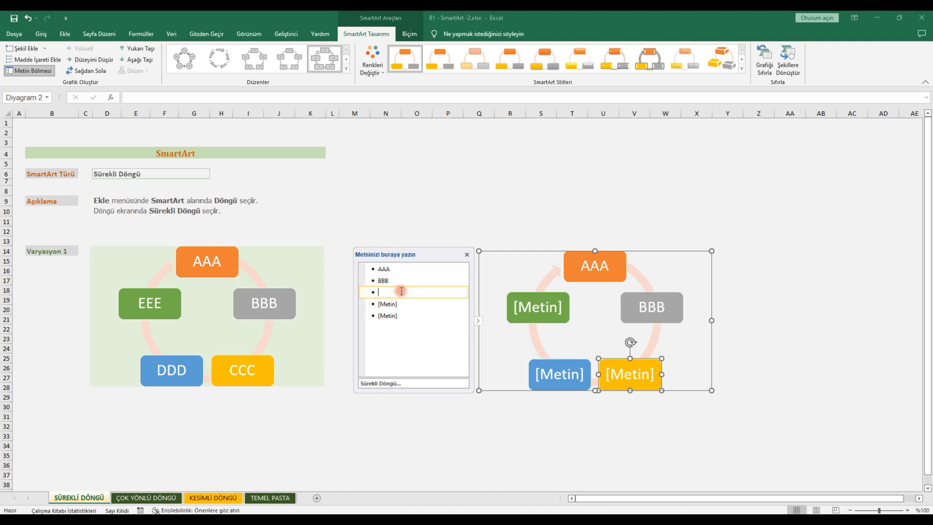
pyautogui.write('CCC')
pyautogui.click(402, 303)
pyautogui.write('DDD')
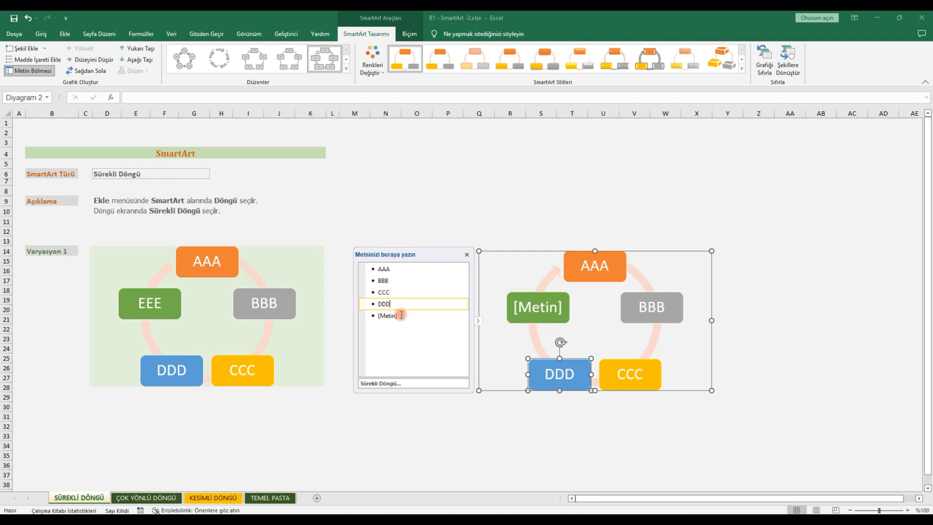
pyautogui.click(402, 315)
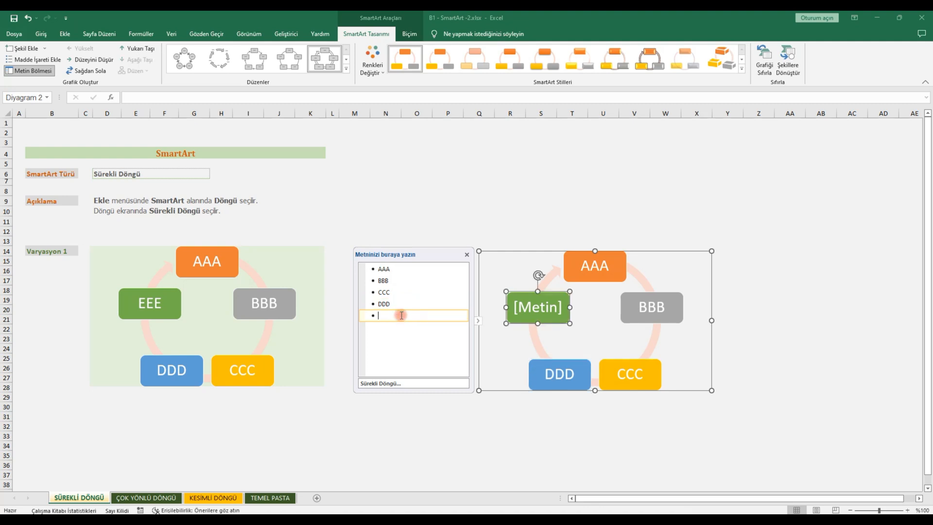
pyautogui.write('EEE')
pyautogui.click(467, 257)
# Step: Move the labelled cycle graphic beside the example diagram, to about columns N to U, and deselect it
pyautogui.click(659, 416)
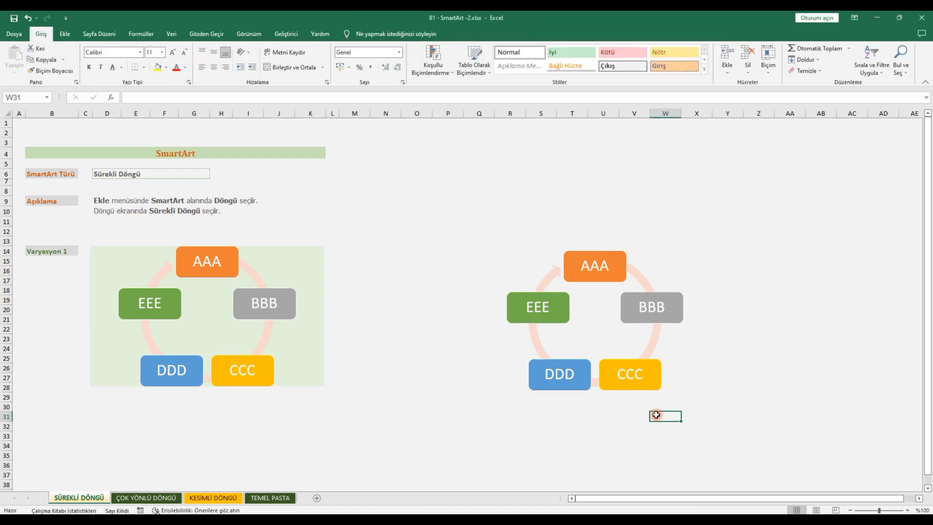
pyautogui.click(567, 264)
pyautogui.moveTo(552, 252); pyautogui.dragTo(464, 246)
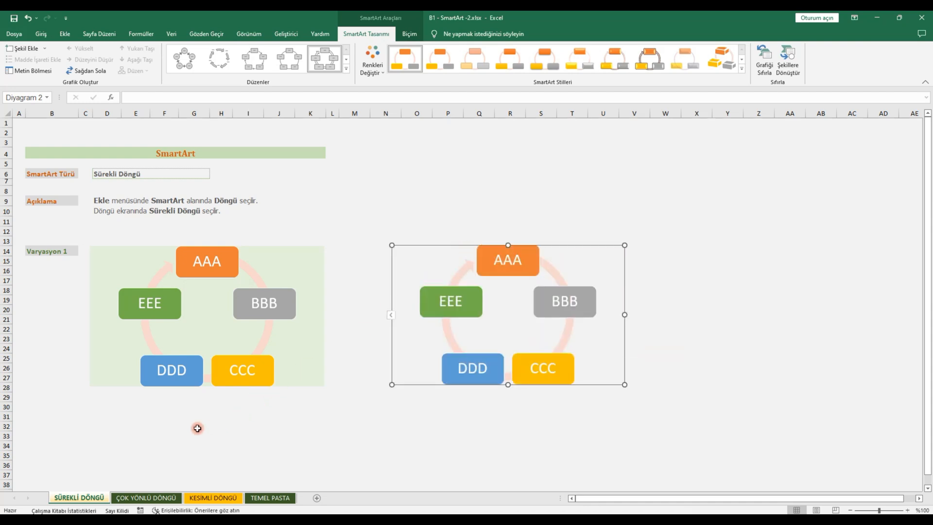
pyautogui.click(169, 435)
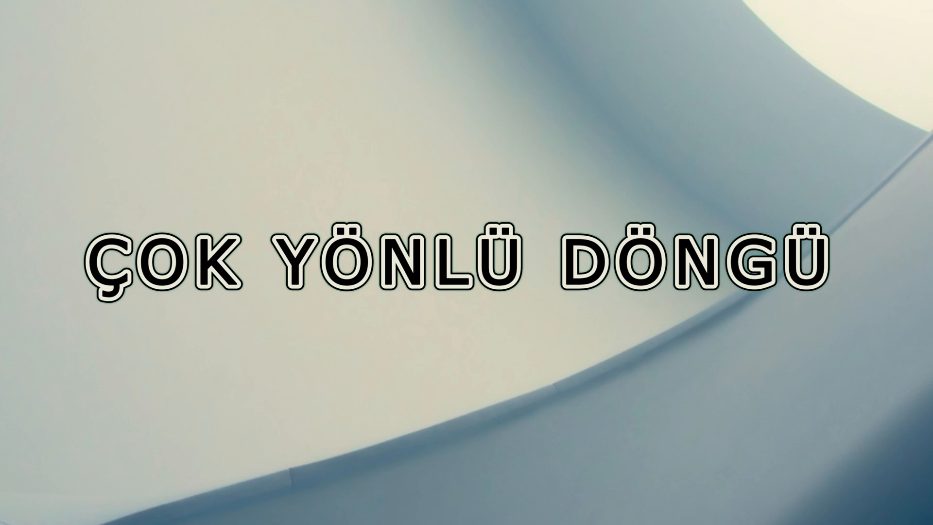
# Step: On the ÇOK YÖNLÜ DÖNGÜ sheet, insert a Çok Yönlü Döngü SmartArt graphic and move it to about columns U to AC
pyautogui.click(411, 153)
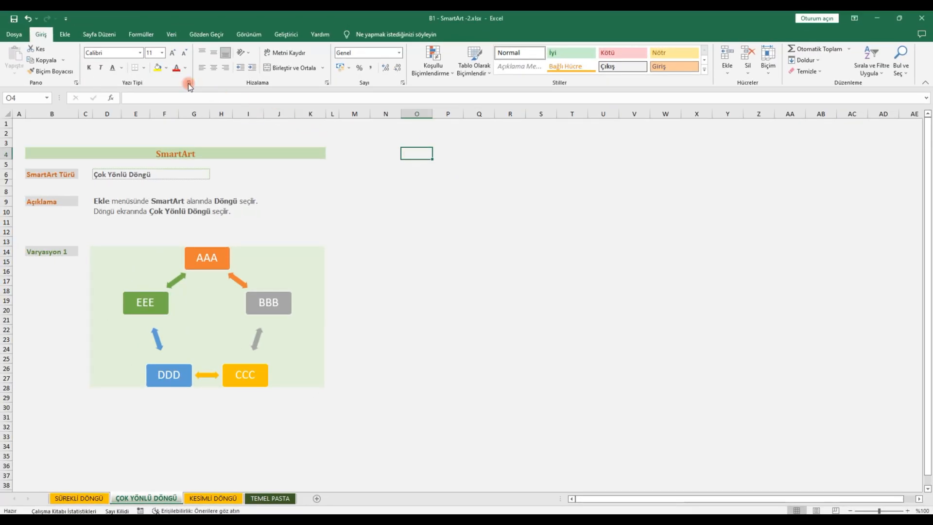
pyautogui.click(65, 35)
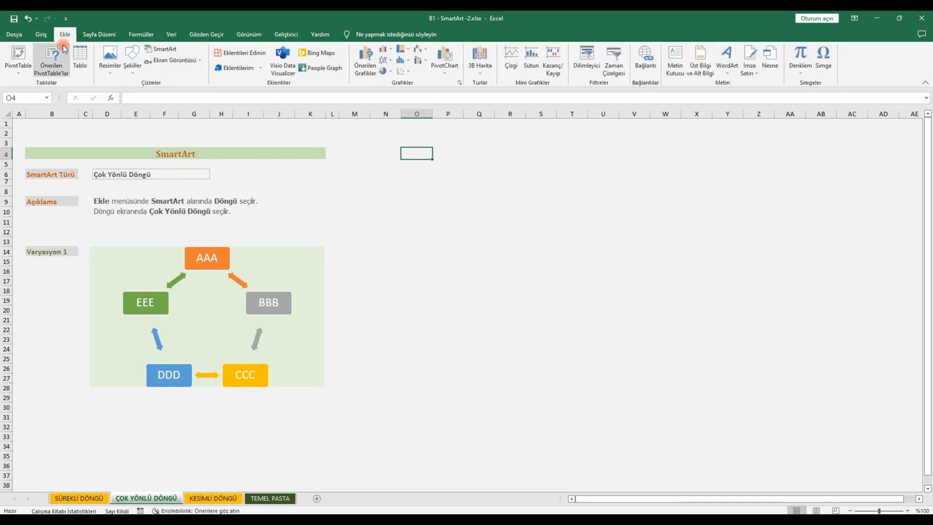
pyautogui.click(165, 50)
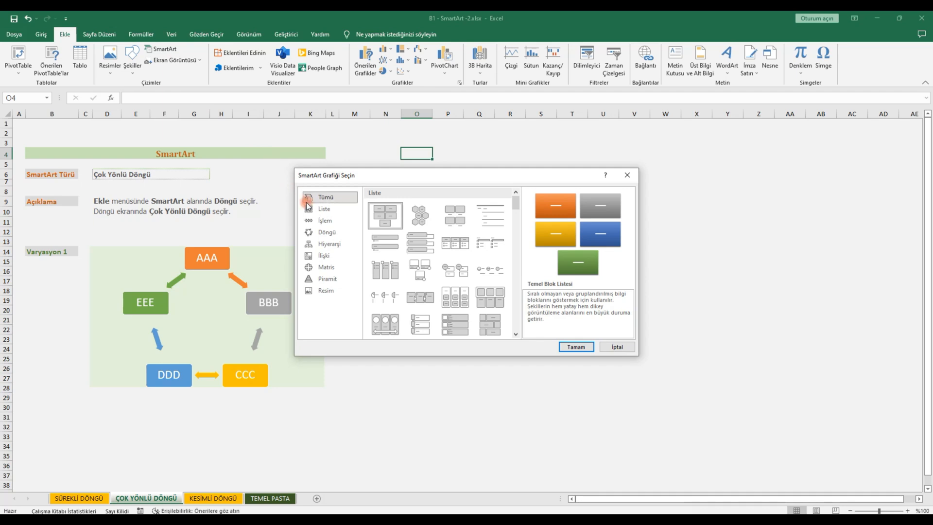
pyautogui.click(334, 232)
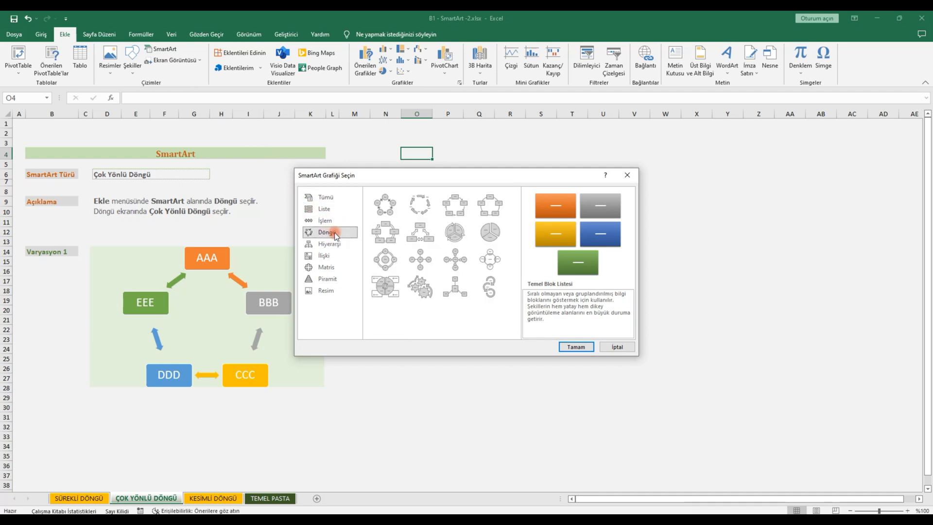
pyautogui.click(421, 238)
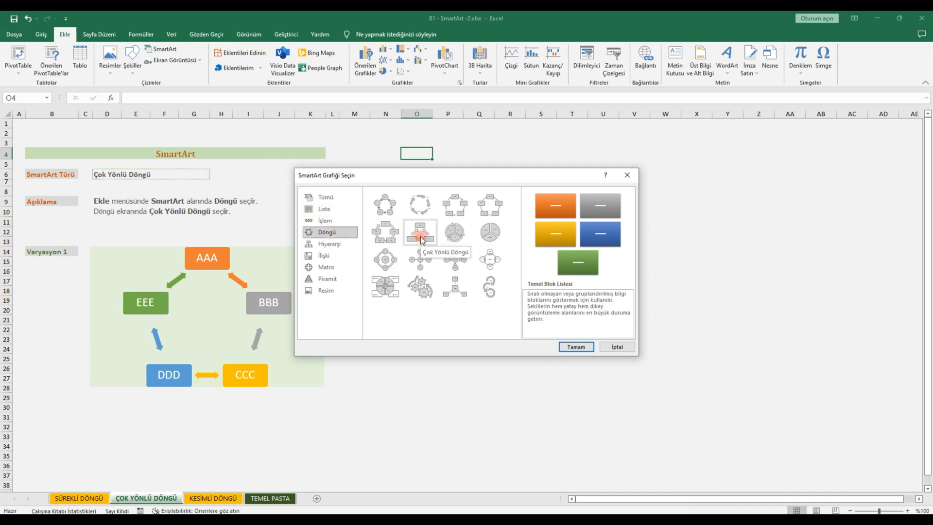
pyautogui.click(421, 238)
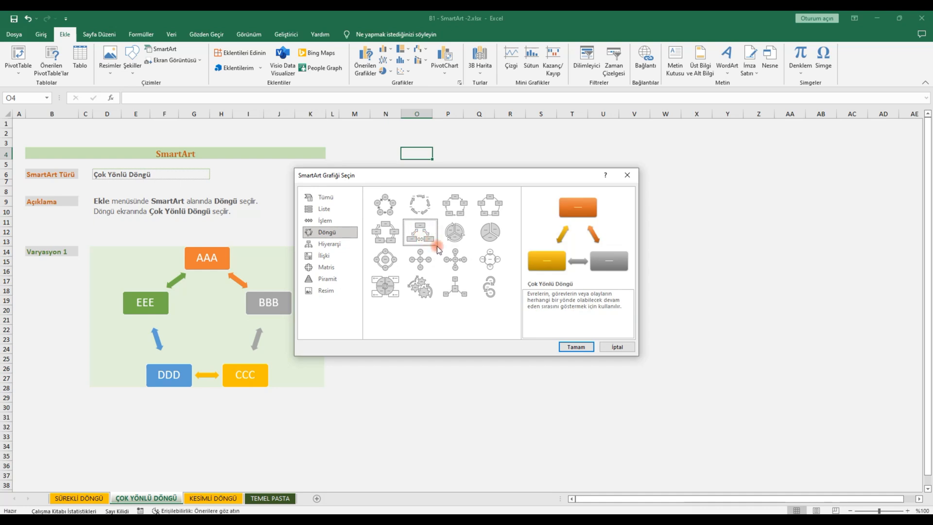
pyautogui.click(576, 347)
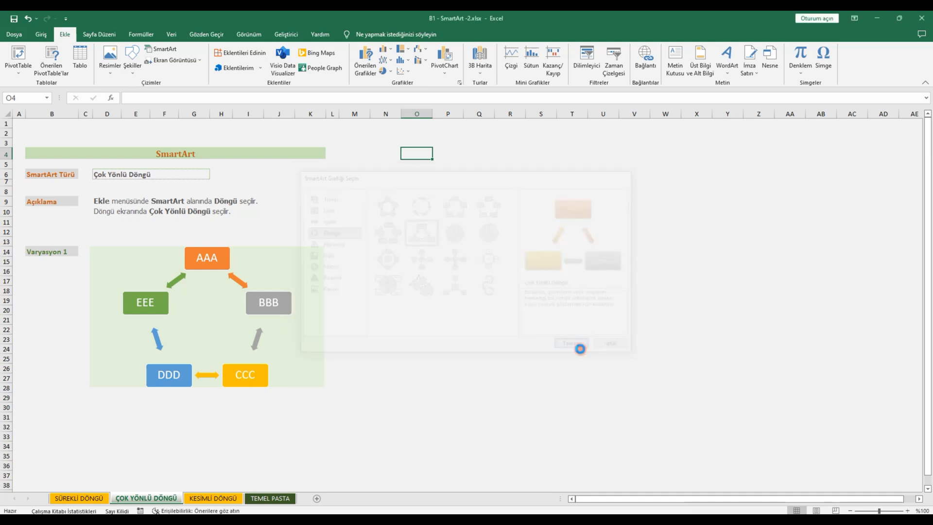
pyautogui.moveTo(542, 236); pyautogui.dragTo(801, 242)
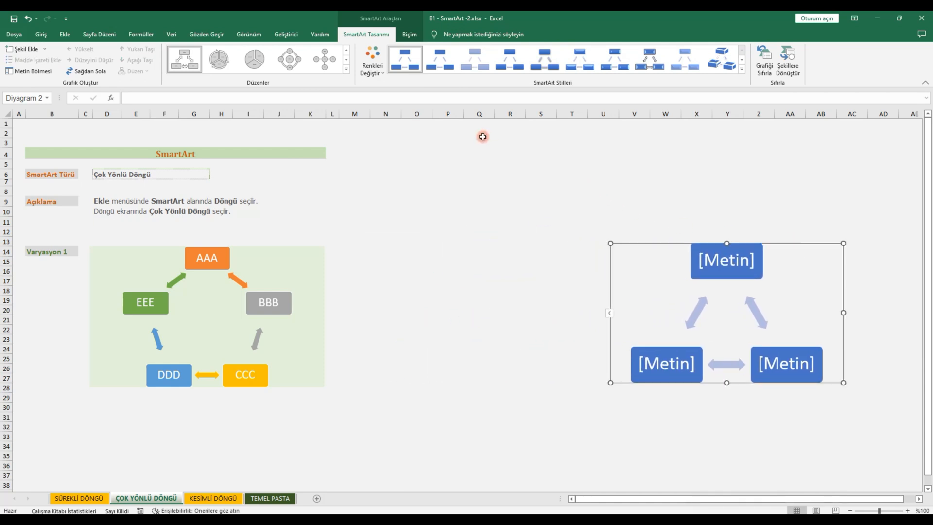
# Step: Recolour the multidirectional cycle with the first Renkli colour set and apply the first Belgeyle En İyi Eşleşen style
pyautogui.click(382, 74)
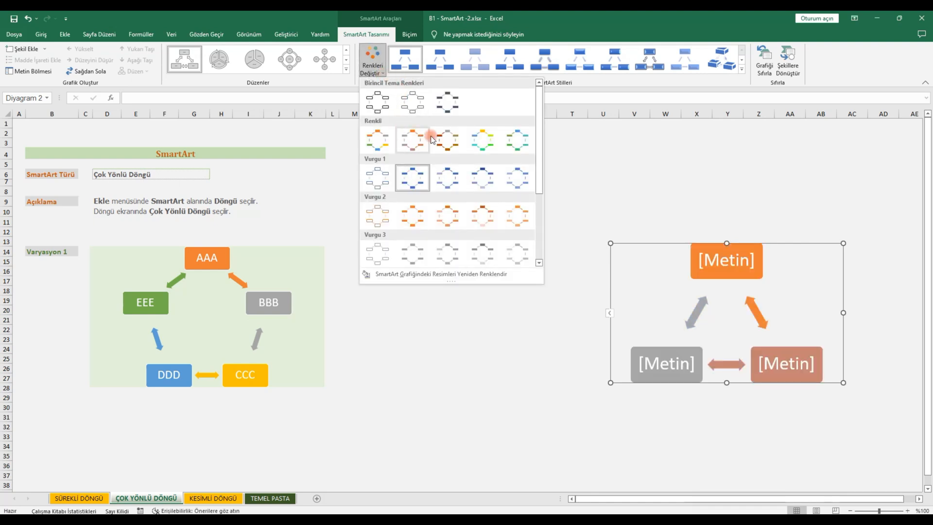
pyautogui.moveTo(539, 136)
pyautogui.mouseDown()
pyautogui.moveTo(538, 217)
pyautogui.moveTo(529, 104)
pyautogui.moveTo(534, 124)
pyautogui.mouseUp()
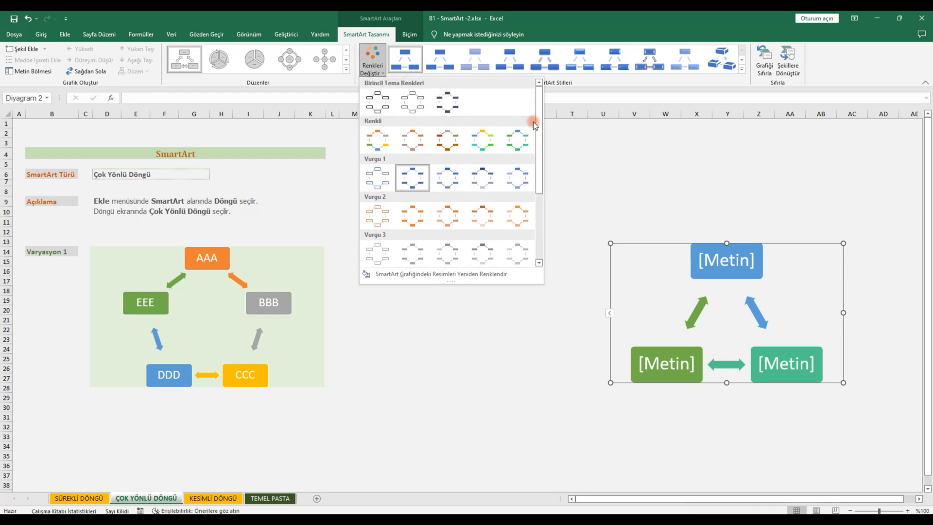
pyautogui.click(380, 141)
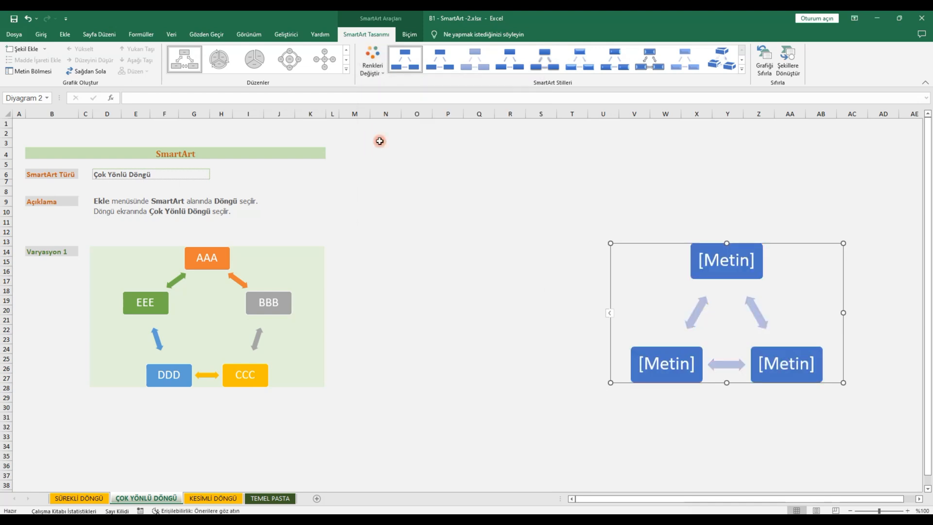
pyautogui.click(435, 221)
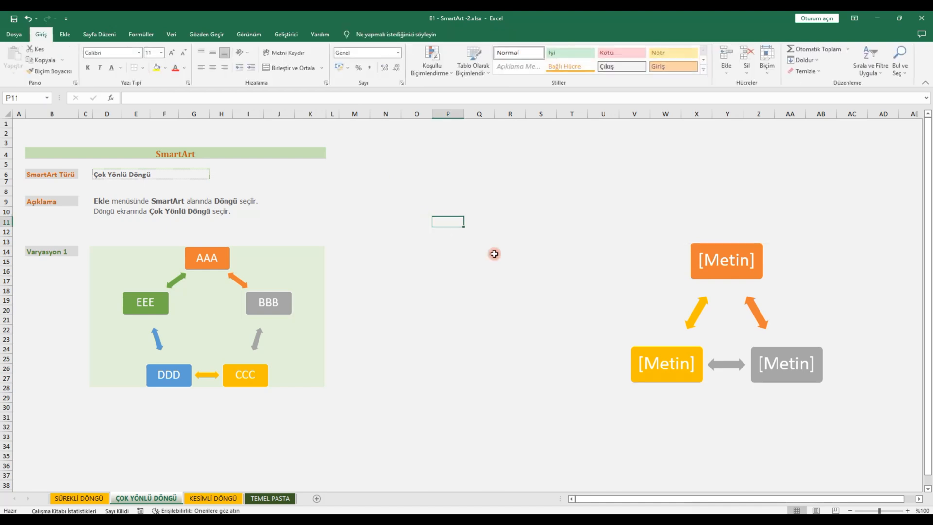
pyautogui.click(666, 261)
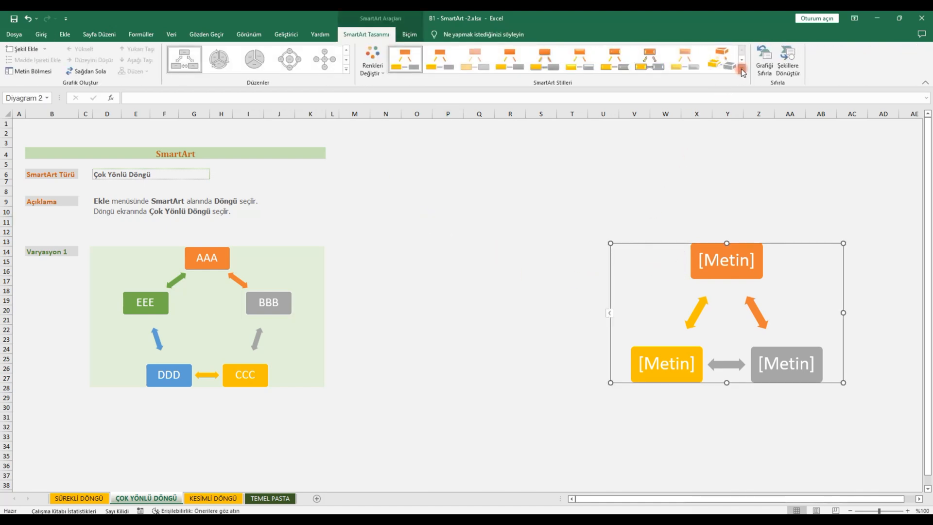
pyautogui.click(742, 71)
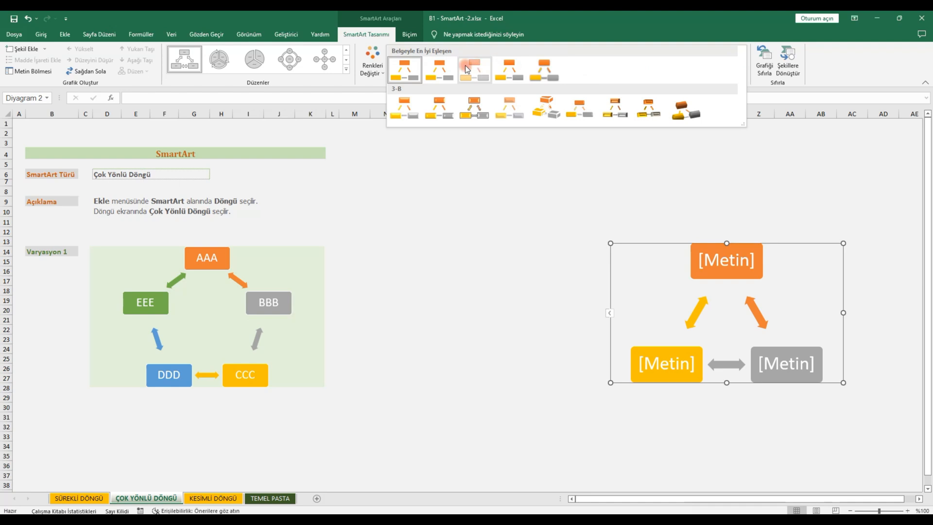
pyautogui.click(406, 76)
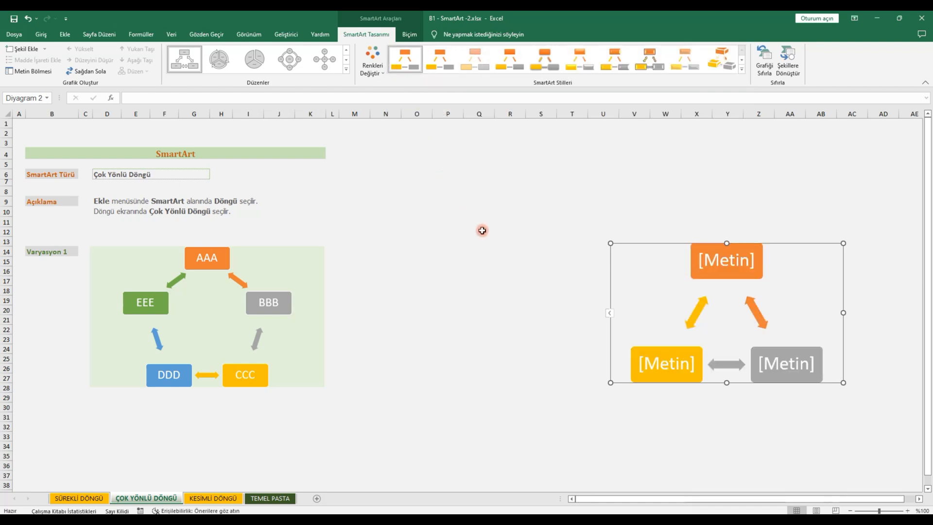
# Step: Label the multidirectional cycle's shapes AAA, BBB and CCC, and add two more shapes labelled DDD and FFF
pyautogui.click(607, 312)
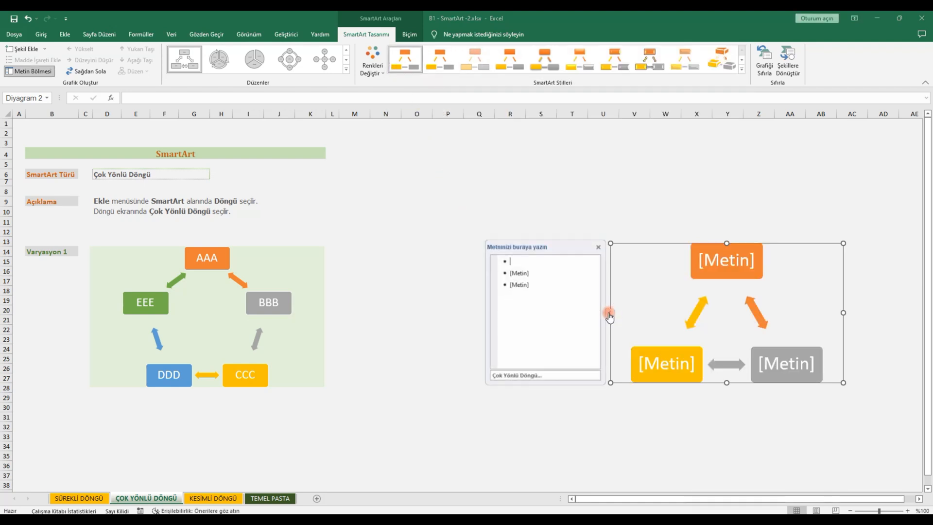
pyautogui.write('AAA')
pyautogui.click(530, 275)
pyautogui.write('BBB')
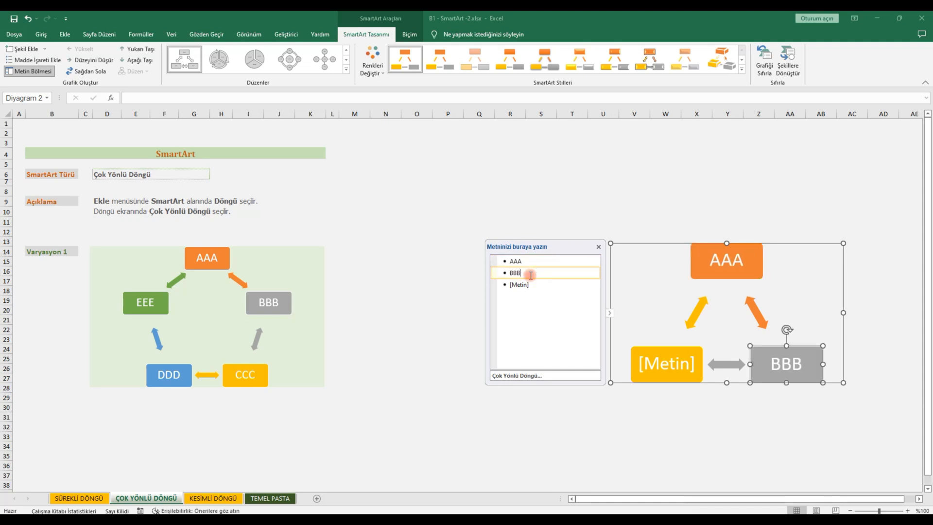
pyautogui.click(518, 283)
pyautogui.write('CCC')
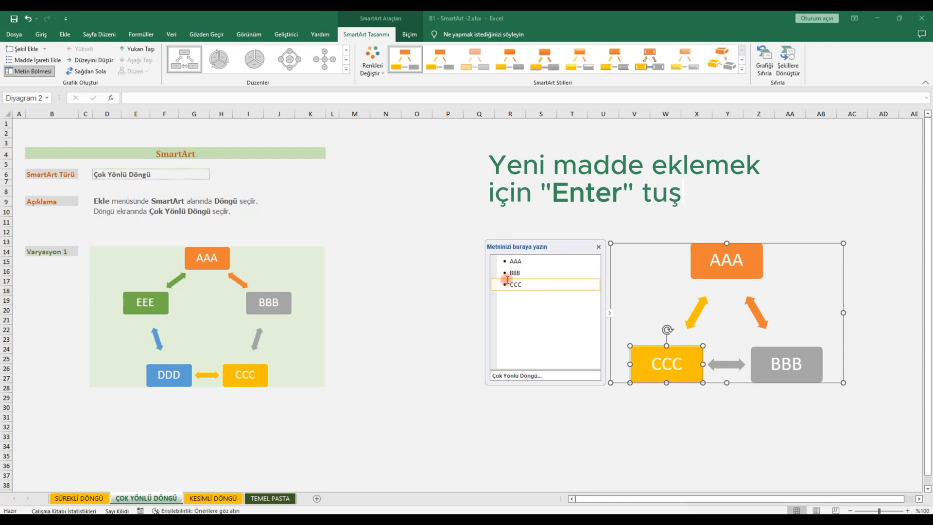
pyautogui.press('Return')
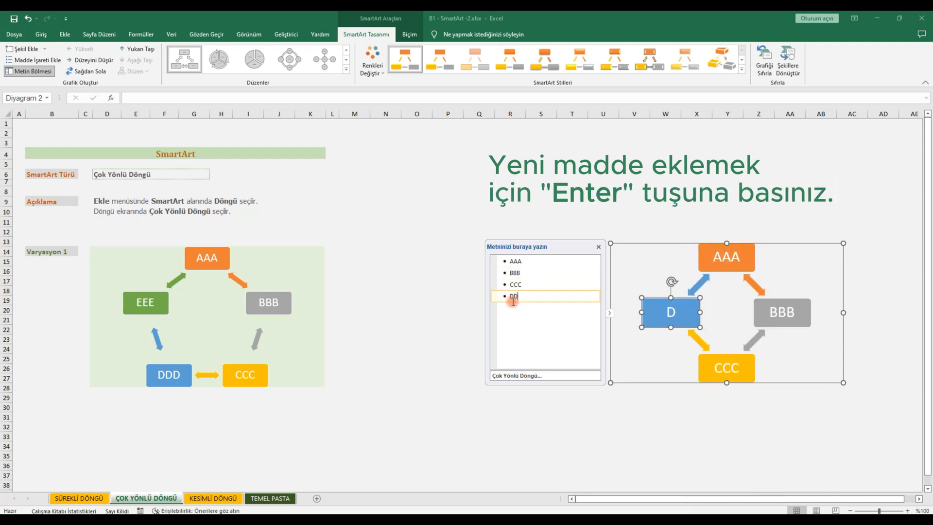
pyautogui.write('DDD')
pyautogui.press('Return')
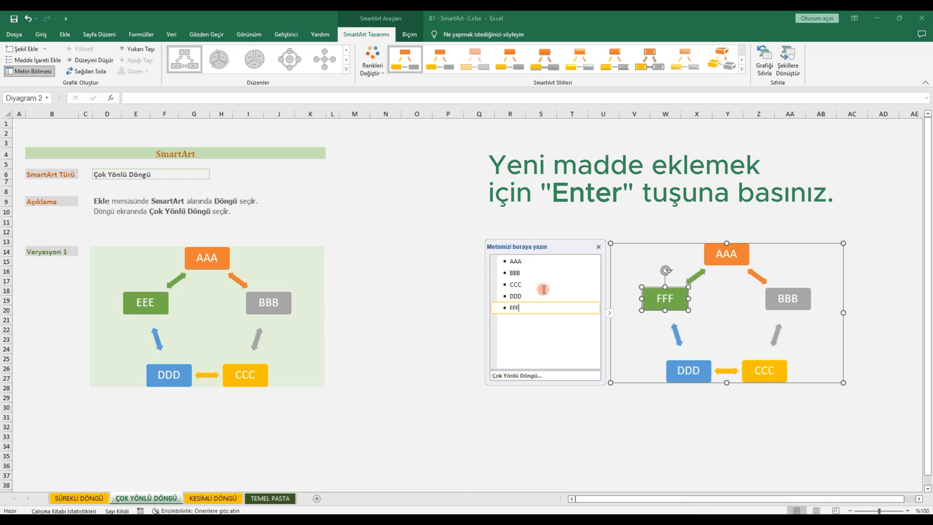
pyautogui.click(599, 247)
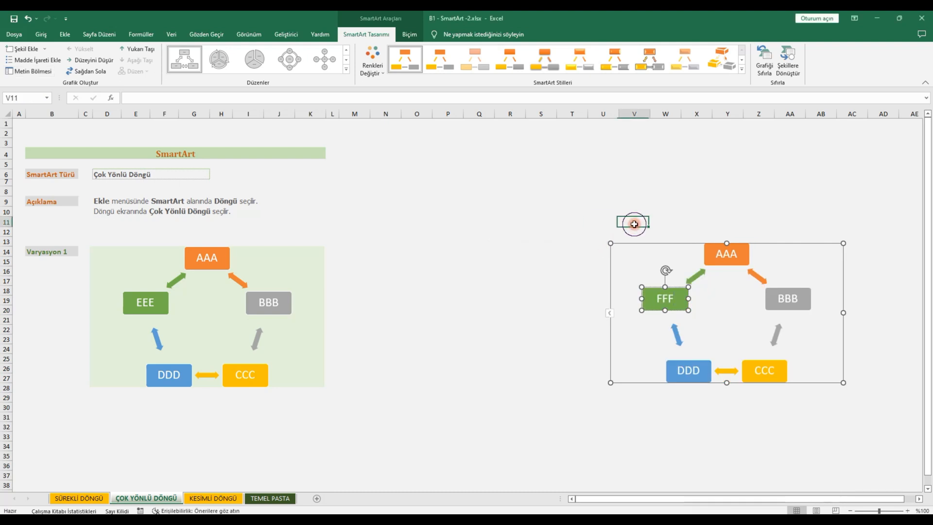
# Step: Move the labelled multidirectional cycle beside the example diagram, to about columns N to U, and deselect it
pyautogui.click(634, 223)
pyautogui.click(671, 249)
pyautogui.moveTo(671, 248); pyautogui.dragTo(446, 250)
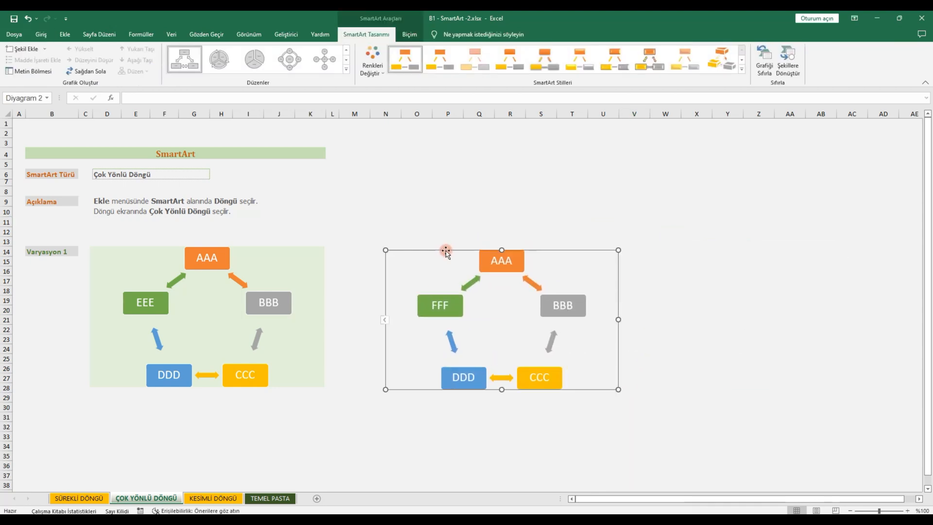
pyautogui.click(160, 414)
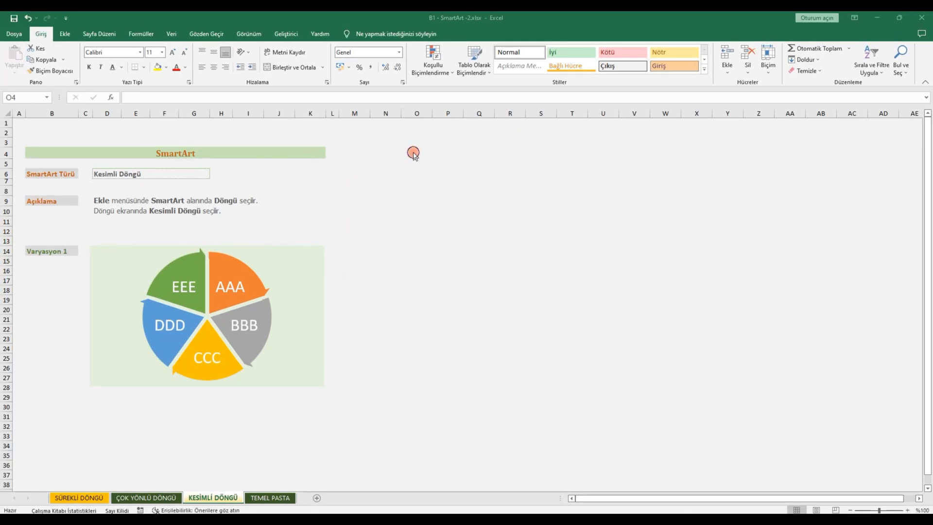
# Step: On the KESİMLİ DÖNGÜ sheet, insert a Kesimli Döngü SmartArt graphic and move it to about columns V to AC
pyautogui.click(413, 153)
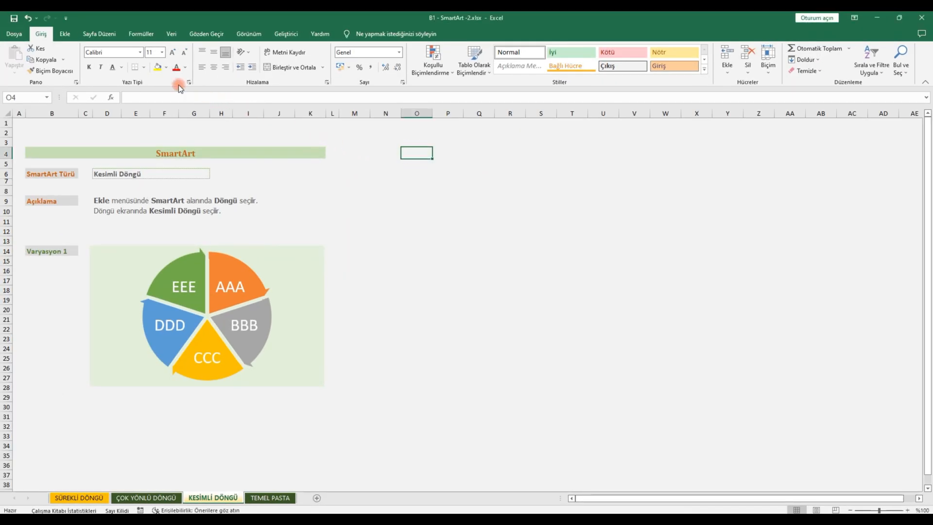
pyautogui.click(63, 35)
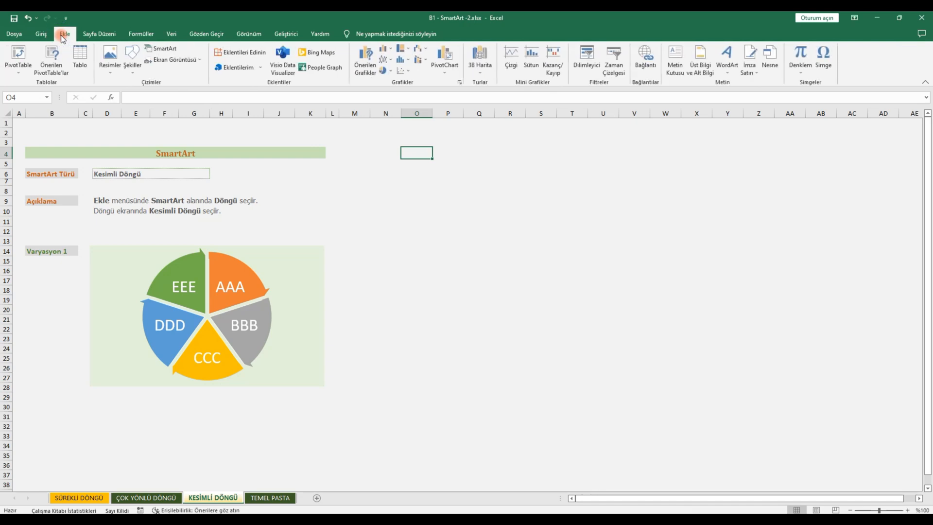
pyautogui.click(168, 50)
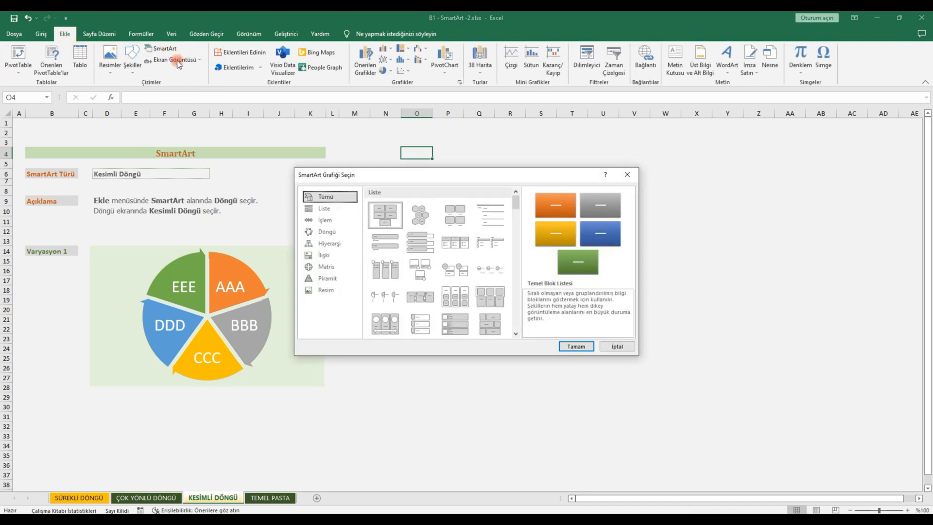
pyautogui.click(326, 232)
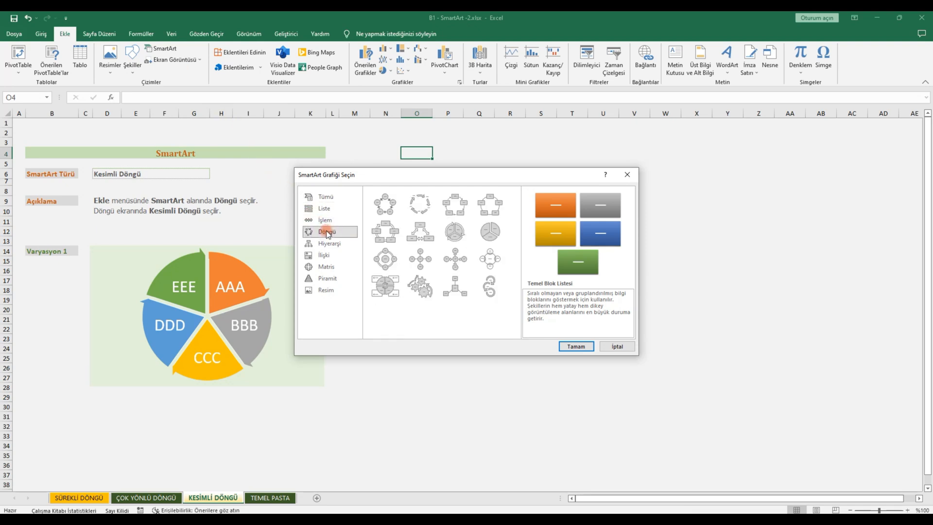
pyautogui.click(459, 236)
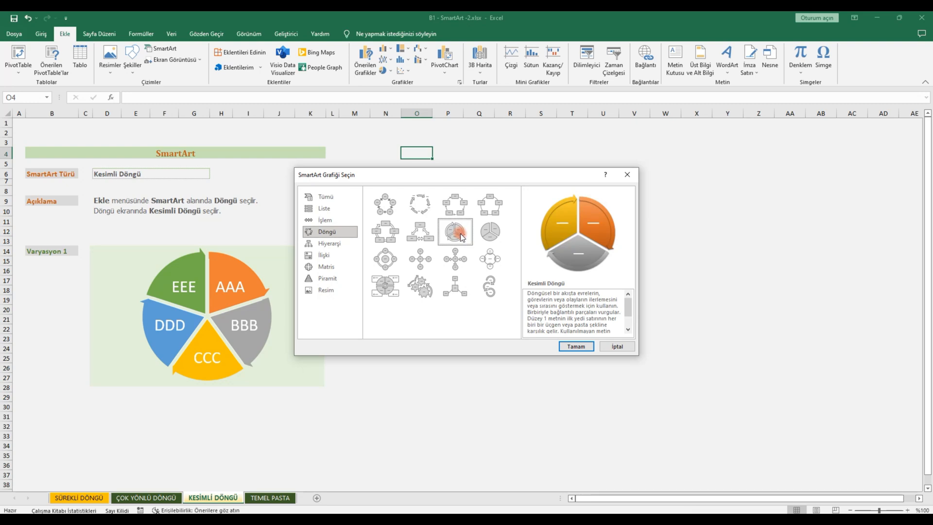
pyautogui.click(571, 346)
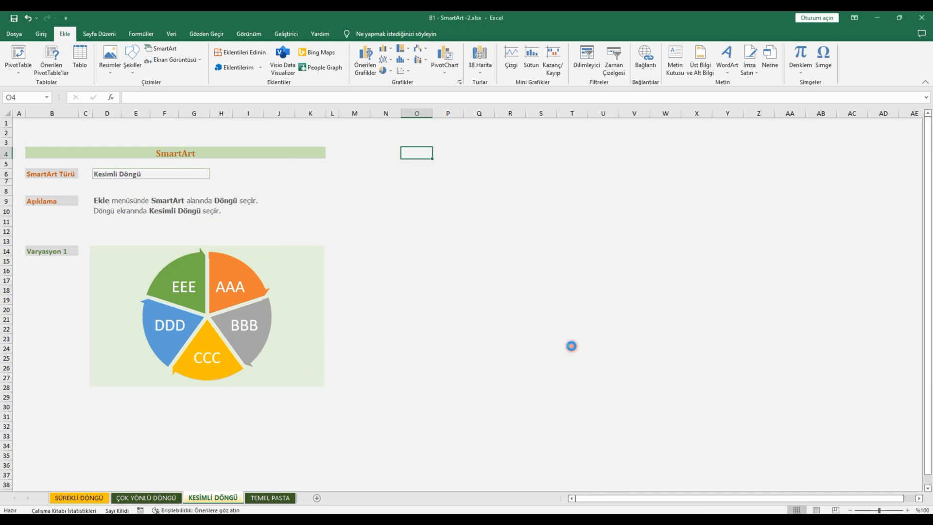
pyautogui.click(554, 262)
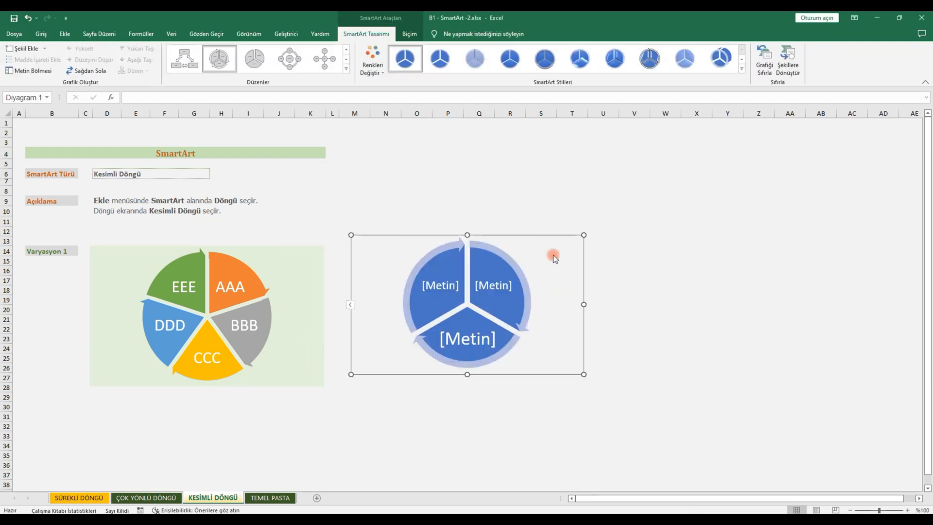
pyautogui.moveTo(551, 235); pyautogui.dragTo(832, 244)
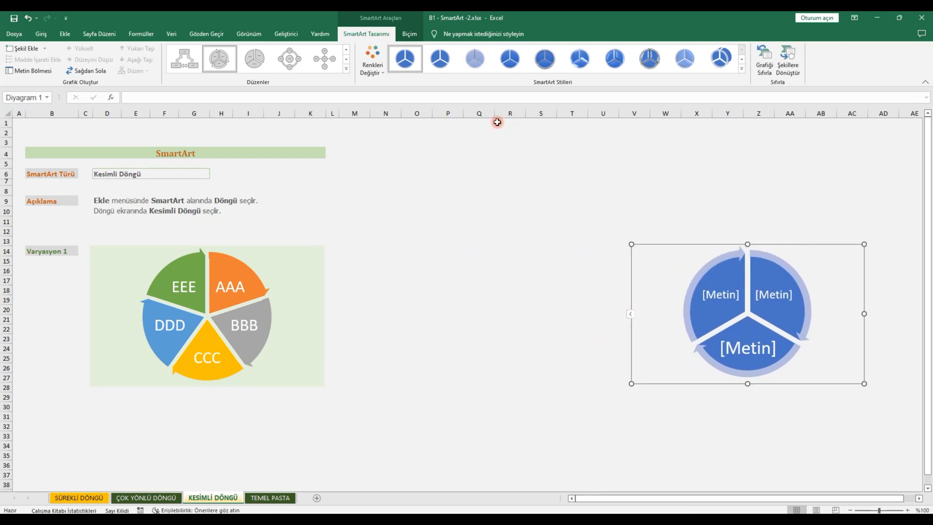
# Step: Recolour the segmented cycle with the first Renkli colour set and apply the first Belgeyle En İyi Eşleşen style
pyautogui.click(381, 71)
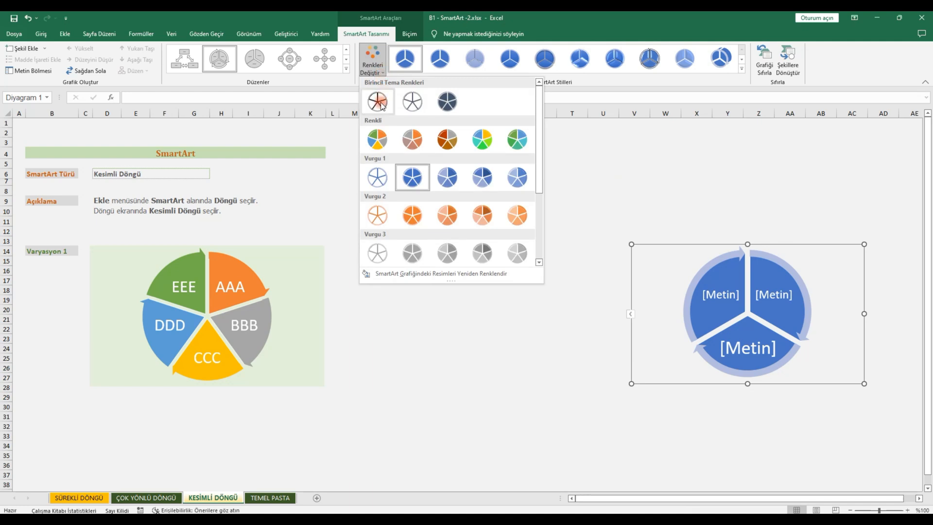
pyautogui.scroll(-1, 539, 162)
pyautogui.moveTo(540, 162); pyautogui.dragTo(538, 121)
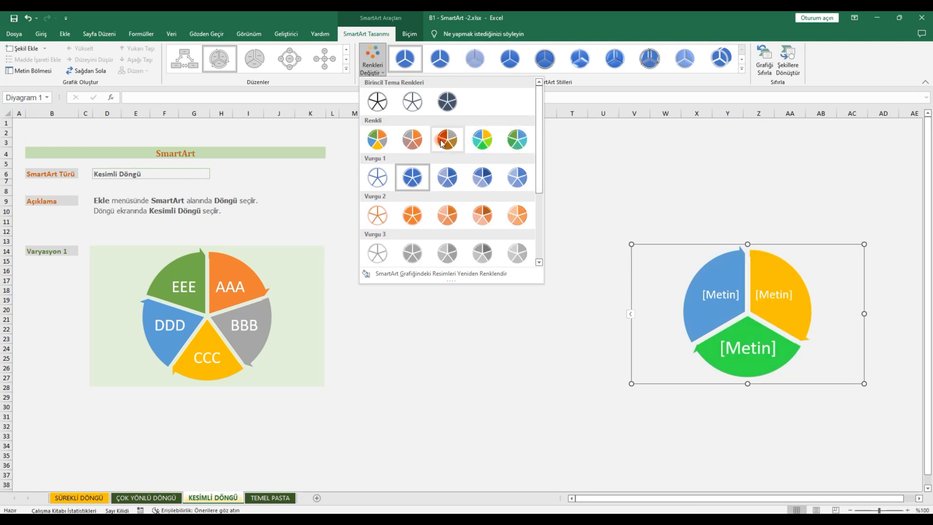
pyautogui.click(381, 142)
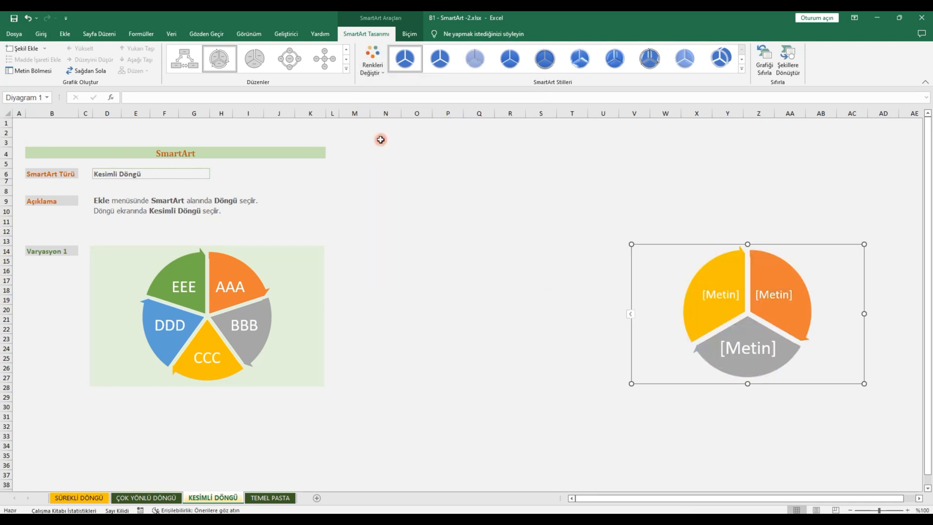
pyautogui.click(501, 281)
pyautogui.click(676, 299)
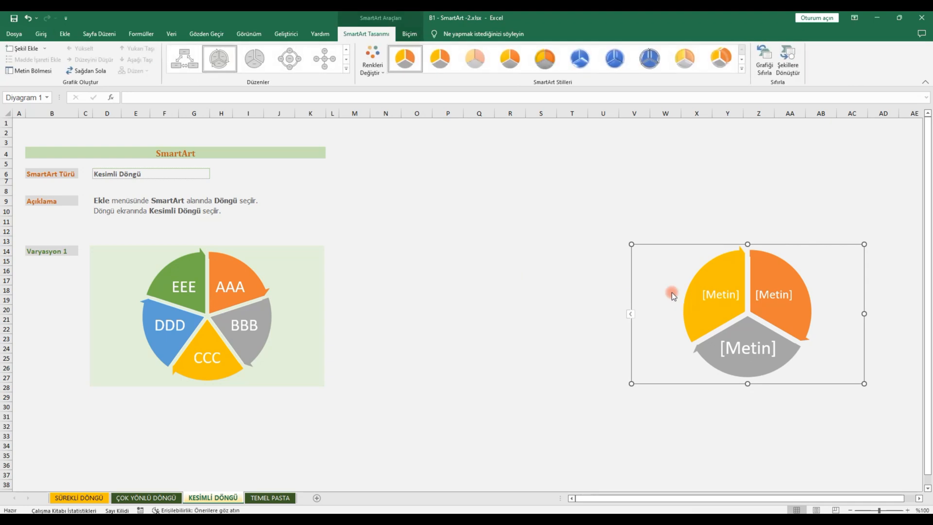
pyautogui.click(740, 71)
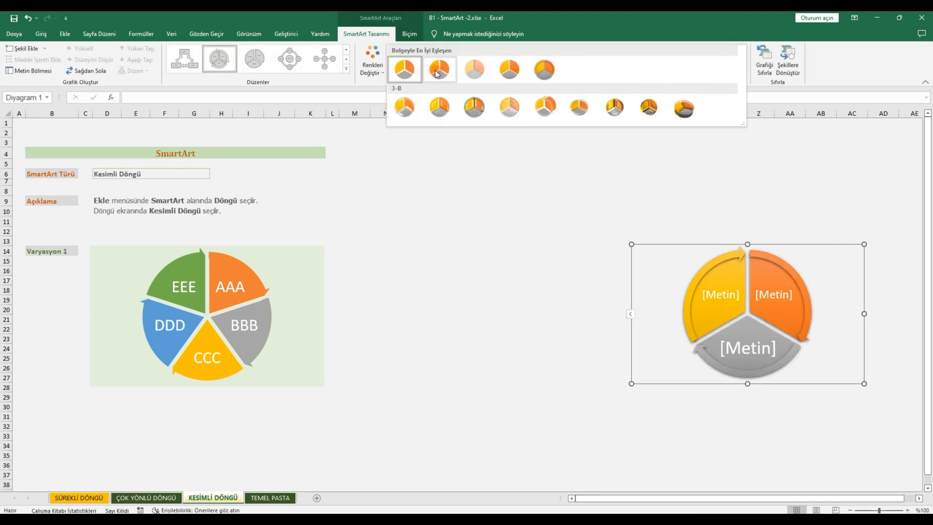
pyautogui.click(405, 69)
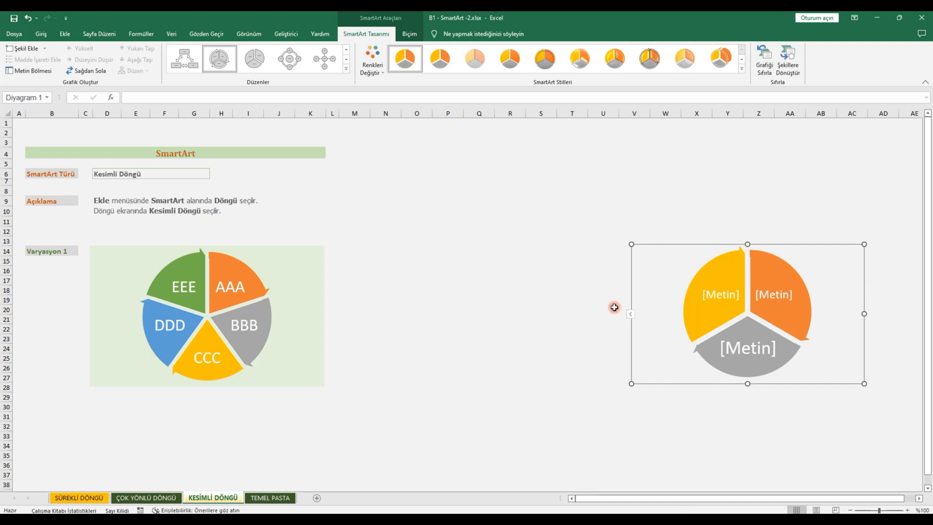
# Step: Label the segmented cycle's slices AAA, BBB and CCC, and add two more slices labelled DDD and FFF
pyautogui.click(632, 315)
pyautogui.click(547, 266)
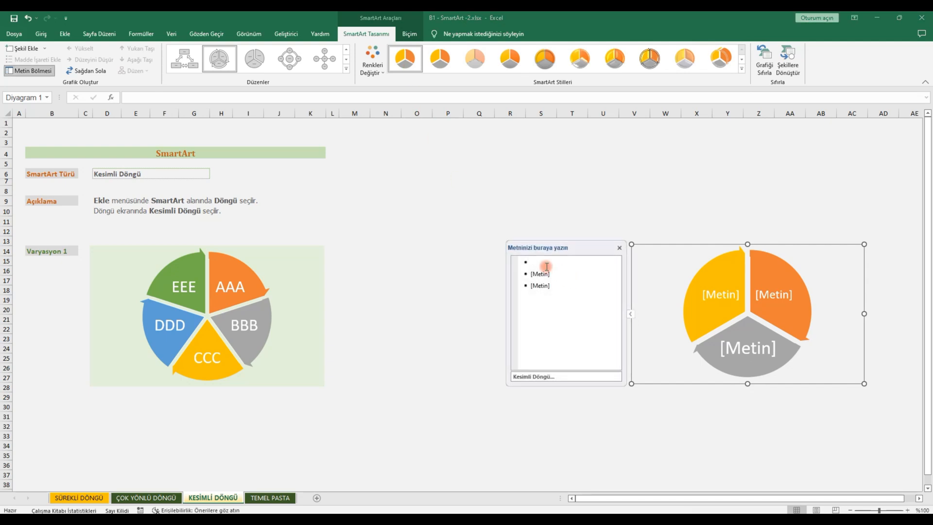
pyautogui.write('AAA')
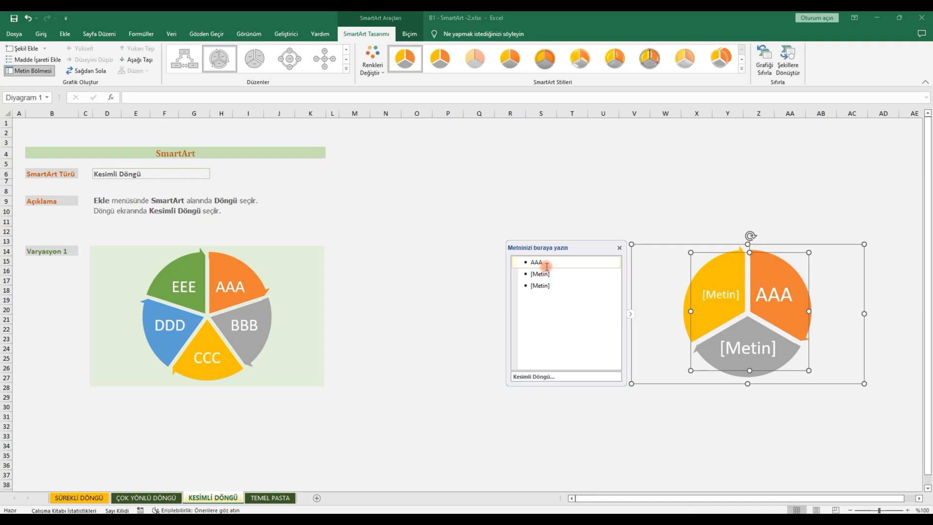
pyautogui.click(546, 275)
pyautogui.write('BBB')
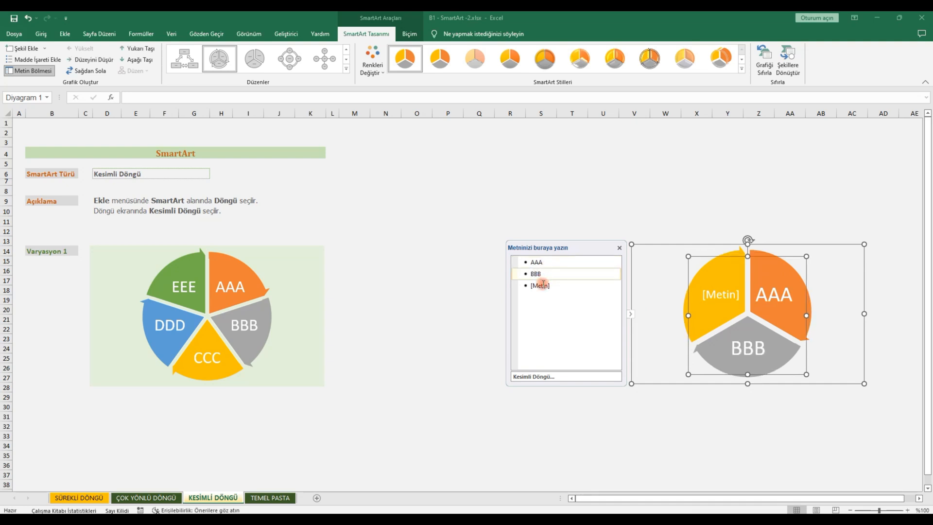
pyautogui.click(542, 286)
pyautogui.write('CCC')
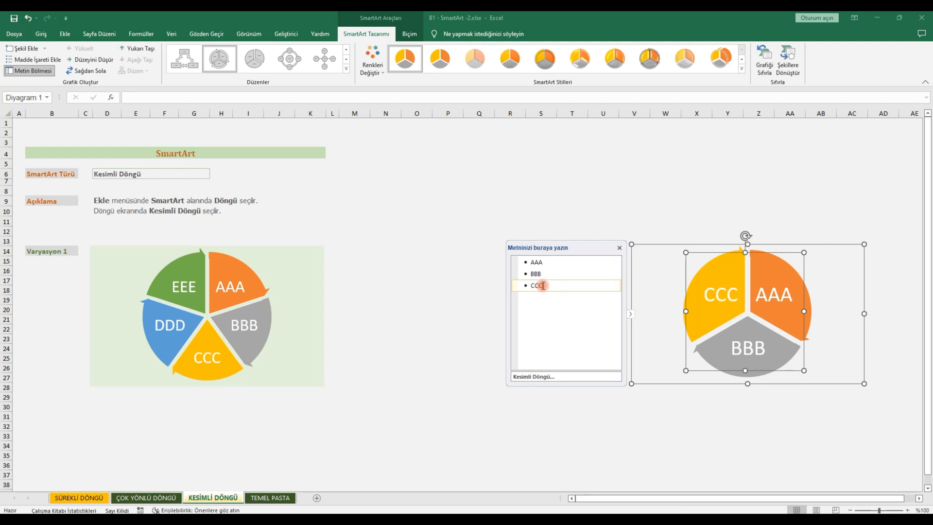
pyautogui.press('Return')
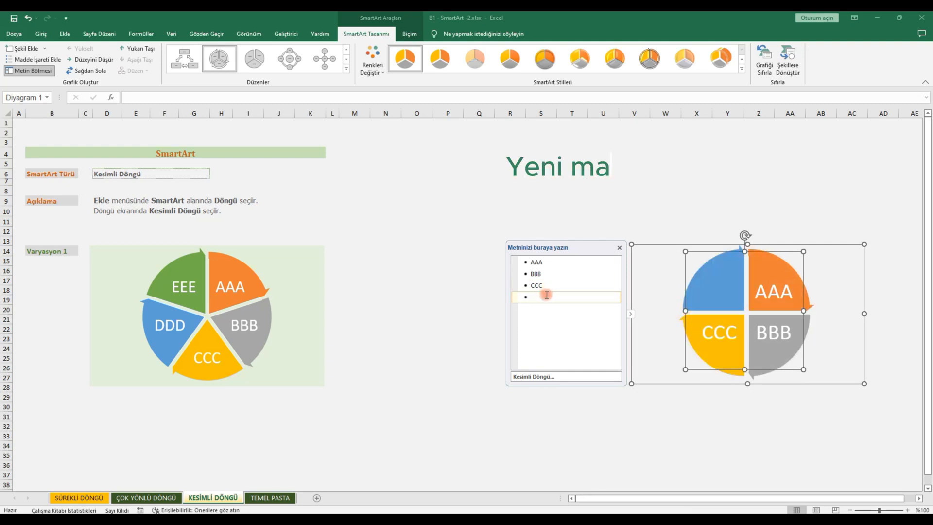
pyautogui.write('DDD')
pyautogui.press('Return')
pyautogui.write('FFF')
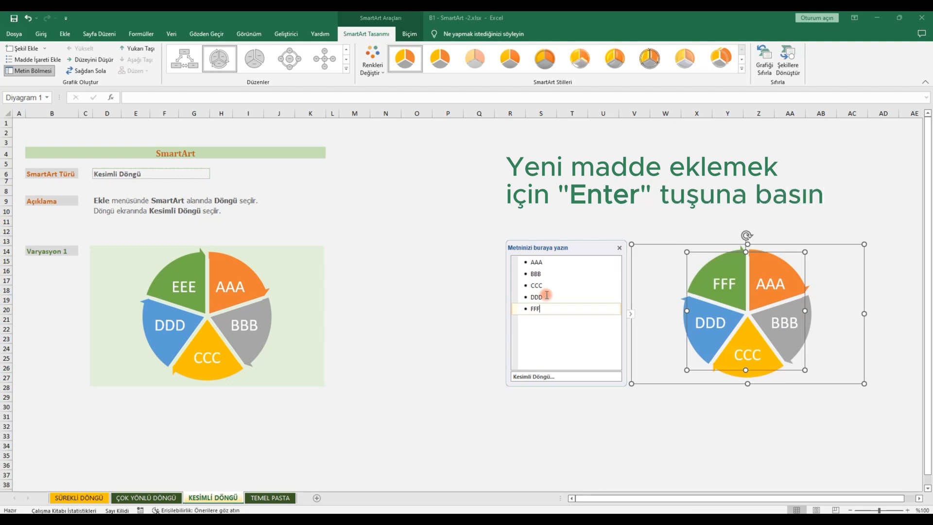
pyautogui.click(621, 249)
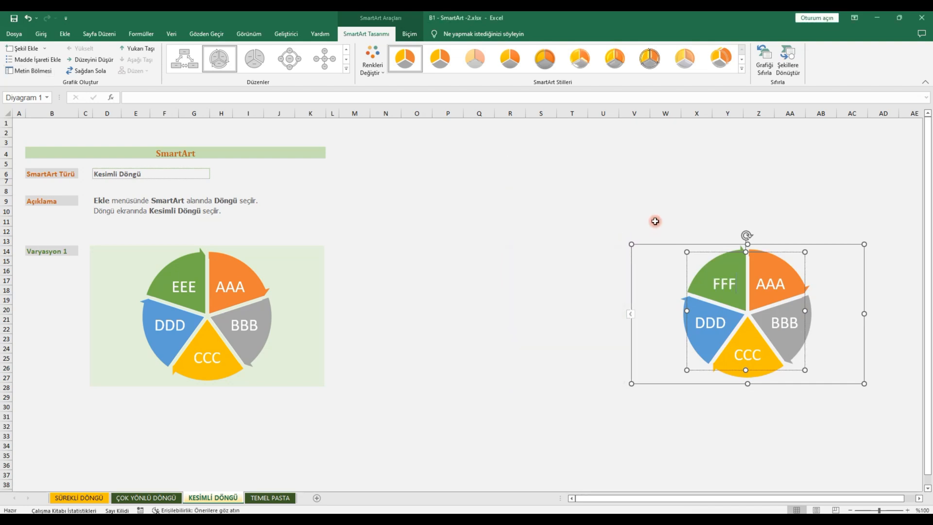
# Step: Move the labelled segmented cycle beside the example diagram and deselect it
pyautogui.click(652, 221)
pyautogui.click(686, 249)
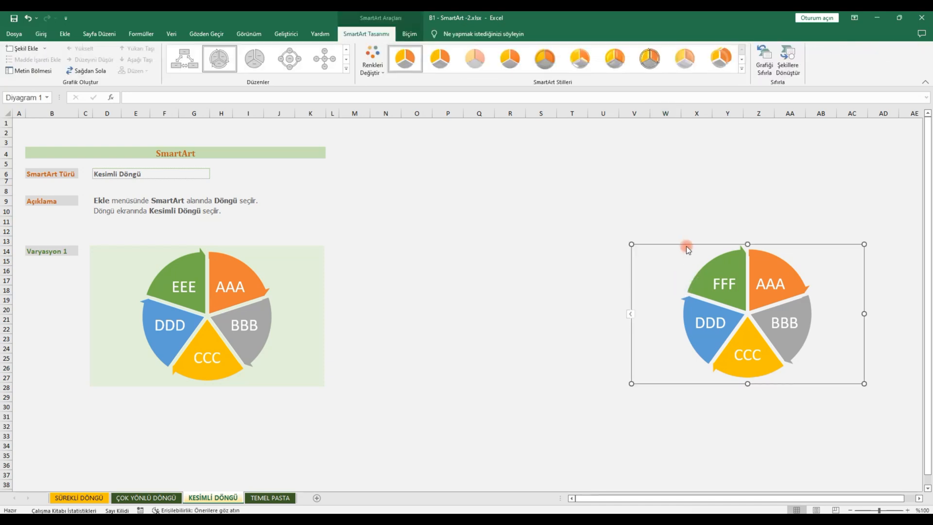
pyautogui.moveTo(495, 254); pyautogui.dragTo(431, 256)
pyautogui.click(406, 416)
pyautogui.click(195, 418)
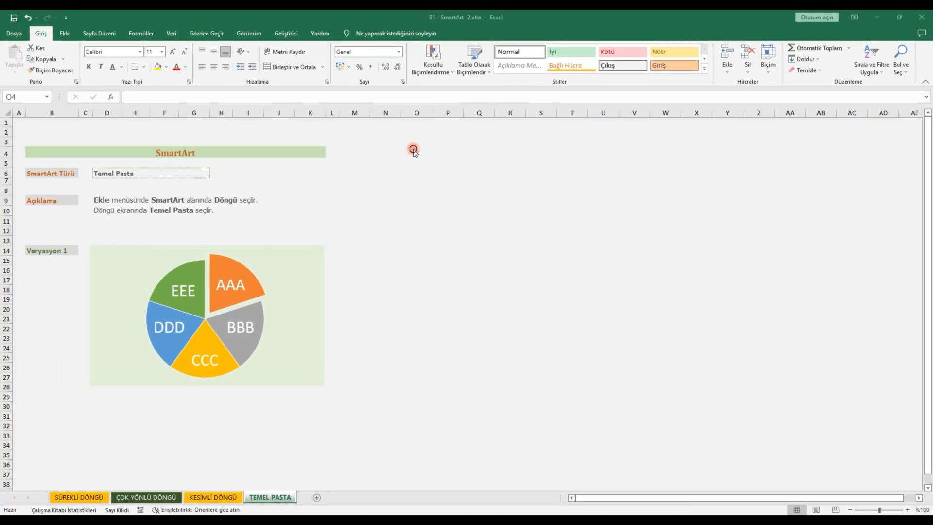
# Step: On the TEMEL PASTA sheet, insert a Temel Pasta SmartArt graphic from the Döngü category and move it to about columns W to AD
pyautogui.click(413, 150)
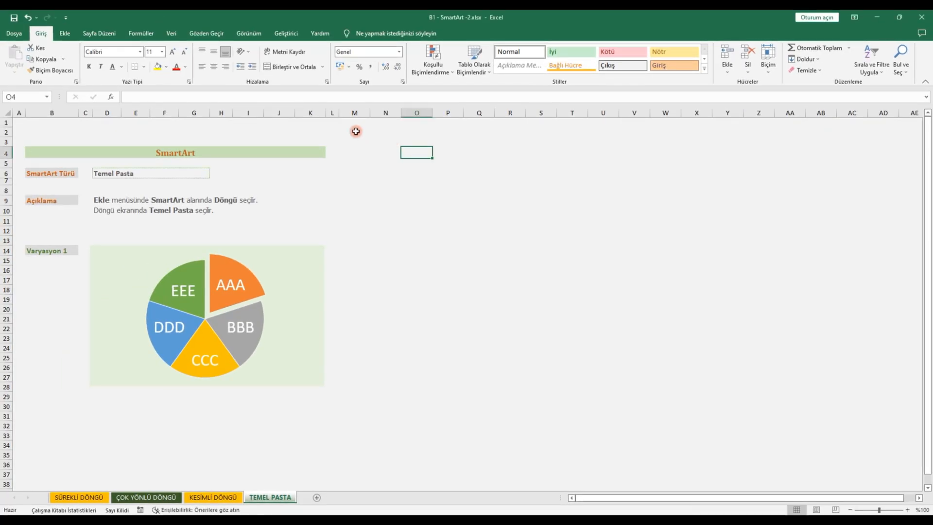
pyautogui.click(68, 36)
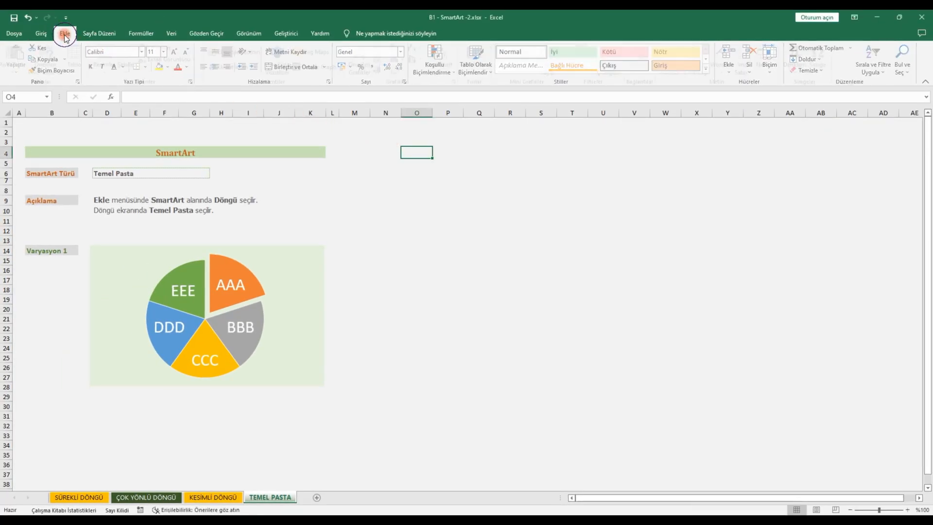
pyautogui.click(164, 52)
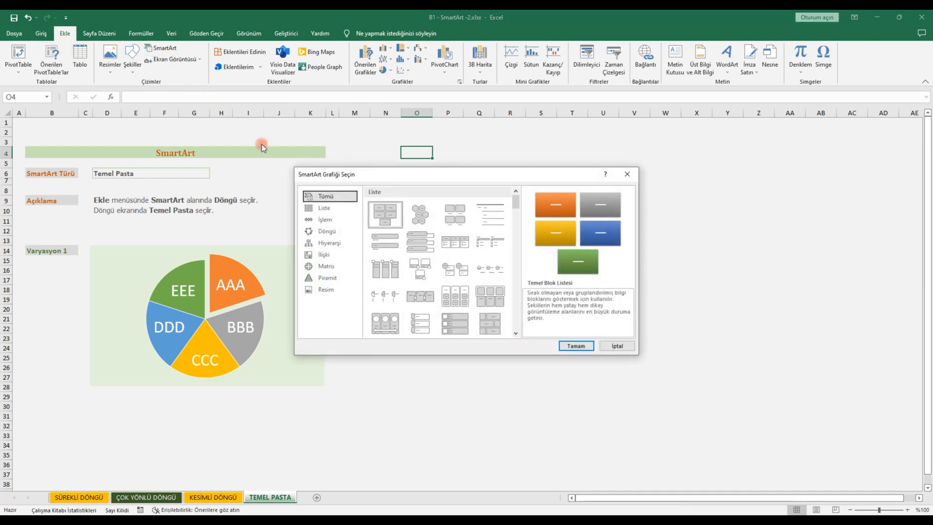
pyautogui.click(327, 232)
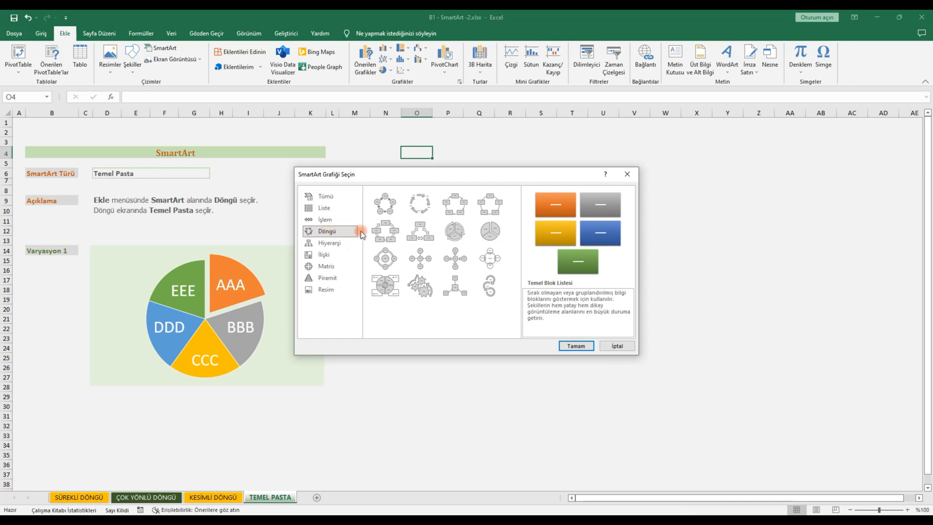
pyautogui.click(492, 236)
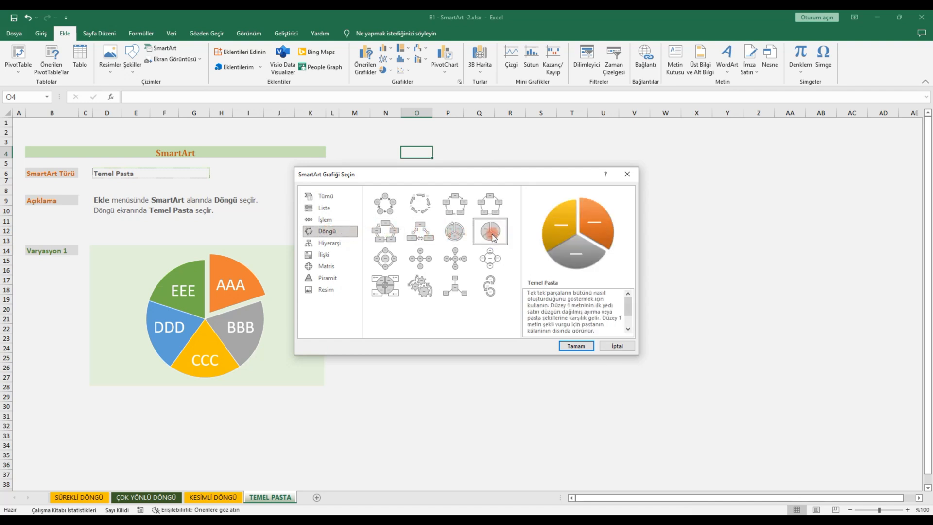
pyautogui.click(575, 344)
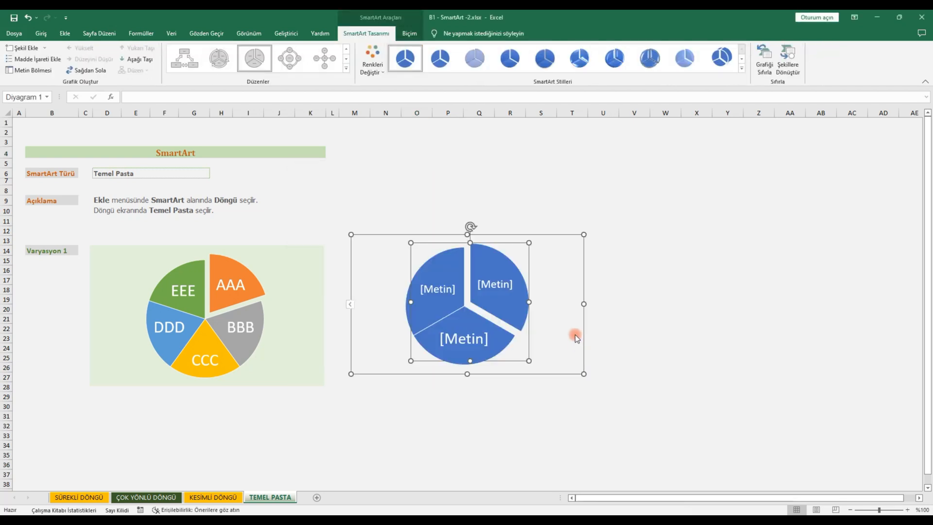
pyautogui.click(554, 214)
pyautogui.click(545, 241)
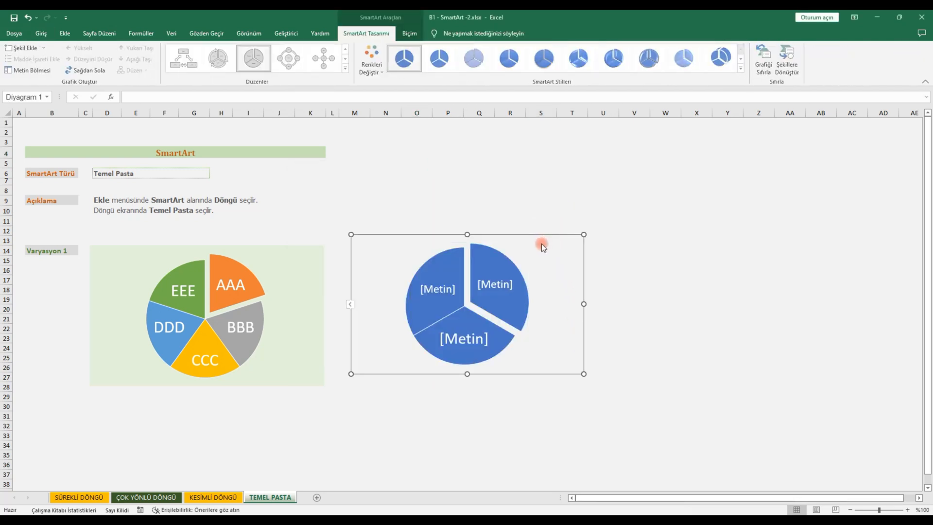
pyautogui.moveTo(543, 236); pyautogui.dragTo(863, 251)
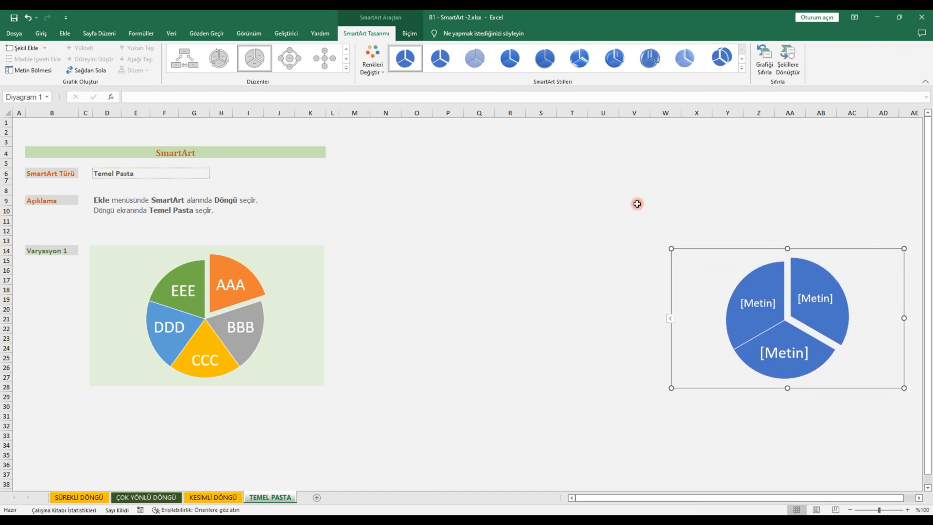
# Step: Recolour the pie graphic with the first Renkli colour set and apply the first Belgeyle En İyi Eşleşen style
pyautogui.click(387, 75)
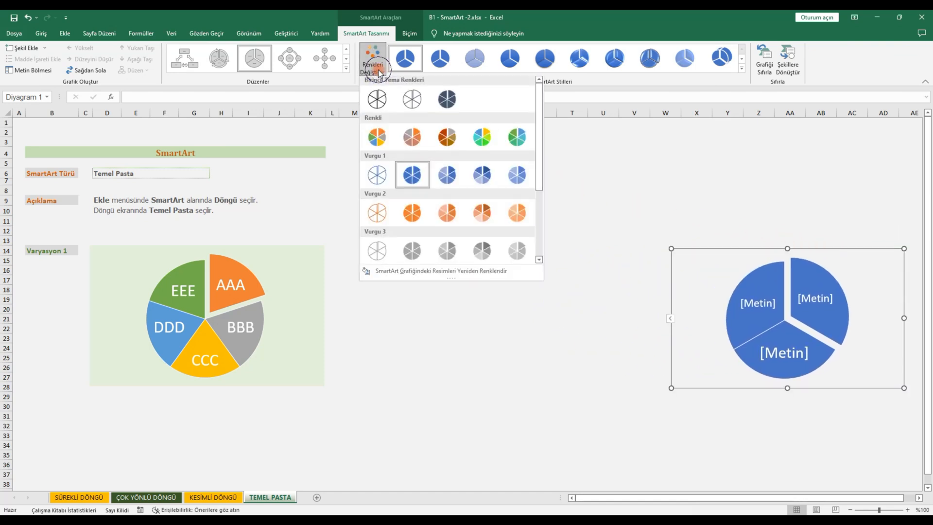
pyautogui.moveTo(540, 109); pyautogui.dragTo(534, 135)
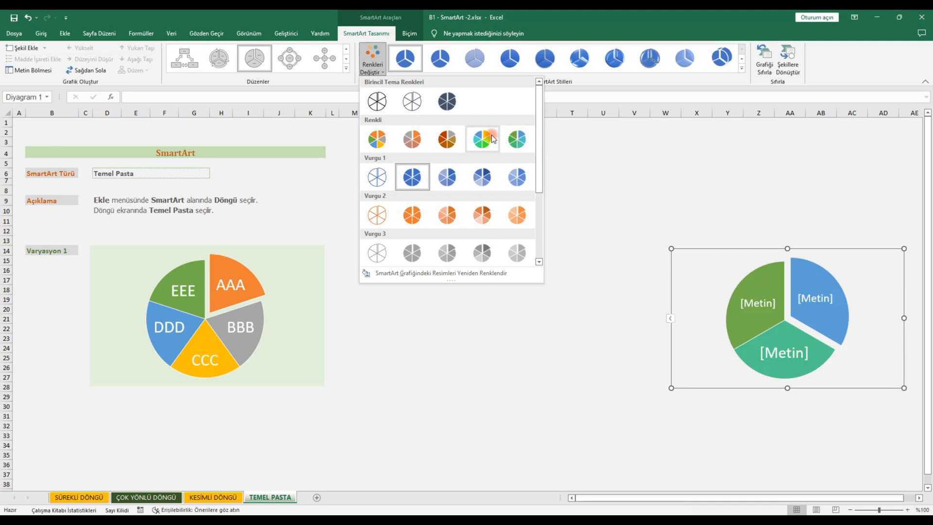
pyautogui.click(379, 142)
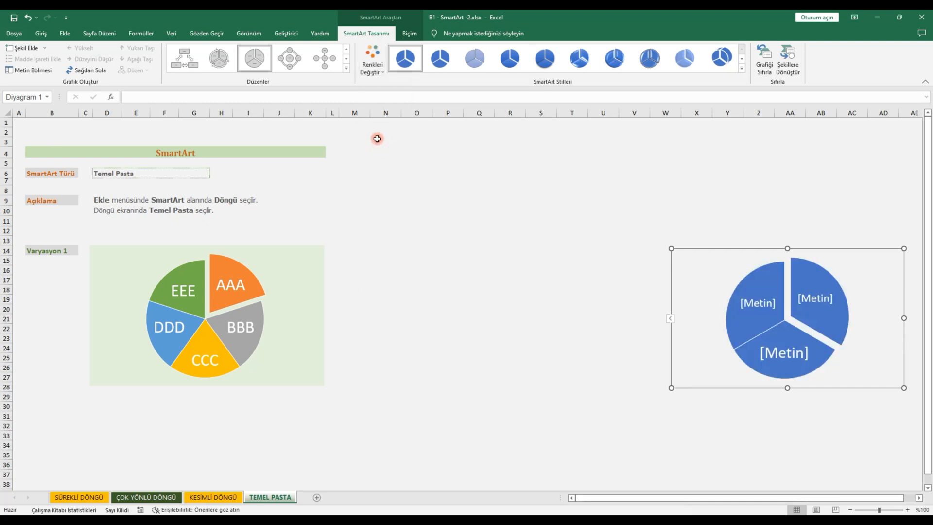
pyautogui.click(559, 261)
pyautogui.click(707, 267)
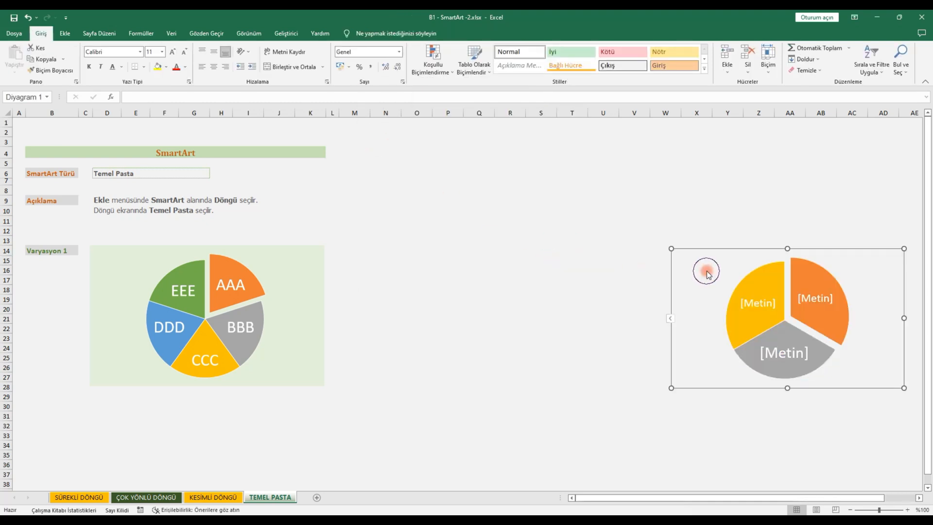
pyautogui.click(742, 69)
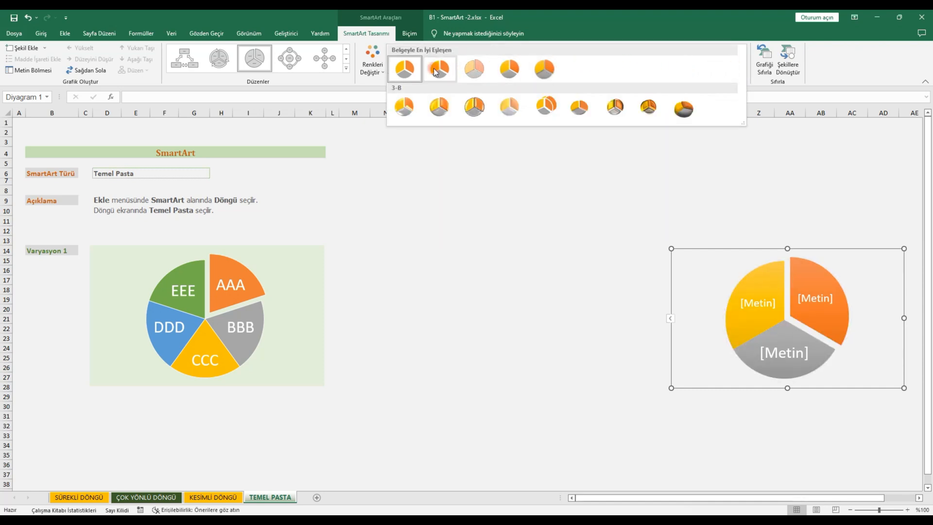
pyautogui.click(408, 70)
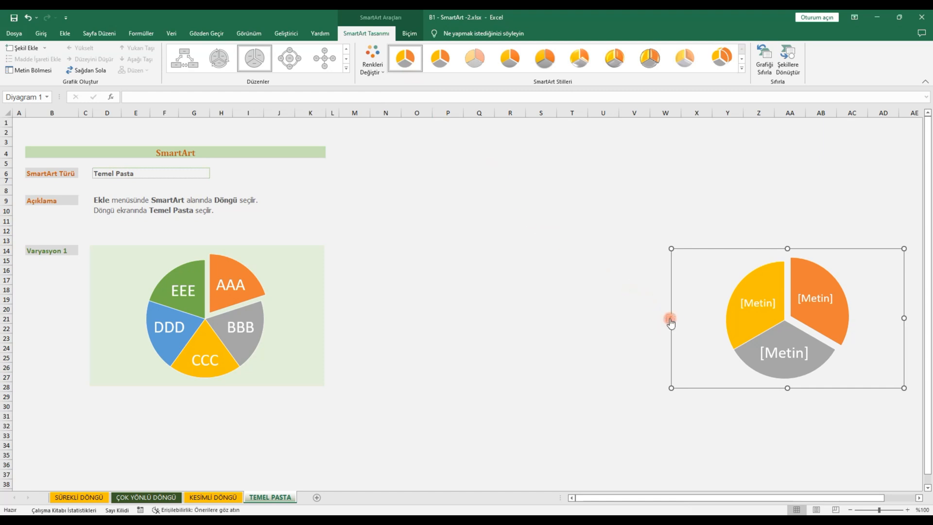
# Step: Label the pie's slices AAA, BBB and CCC, and add two more slices labelled DDD and EEE
pyautogui.click(671, 320)
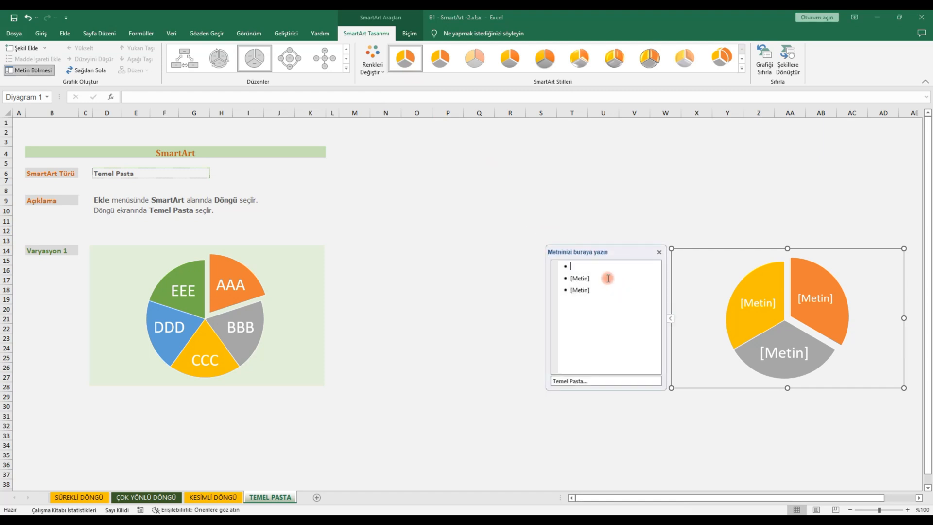
pyautogui.write('AAA')
pyautogui.click(608, 279)
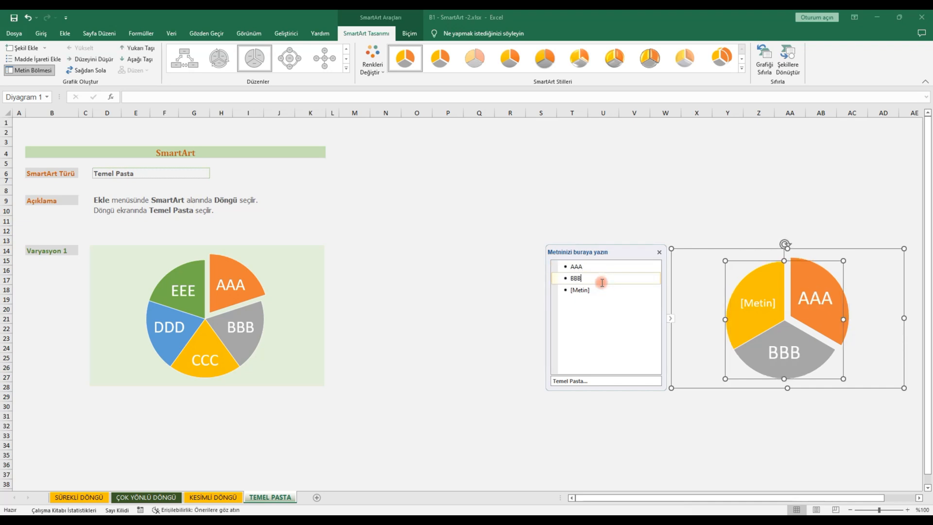
pyautogui.click(594, 292)
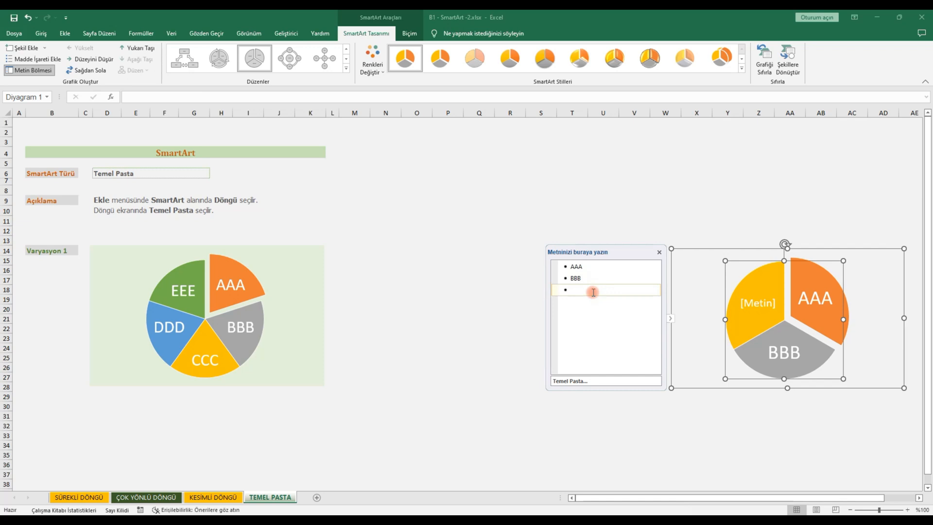
pyautogui.write('CCC')
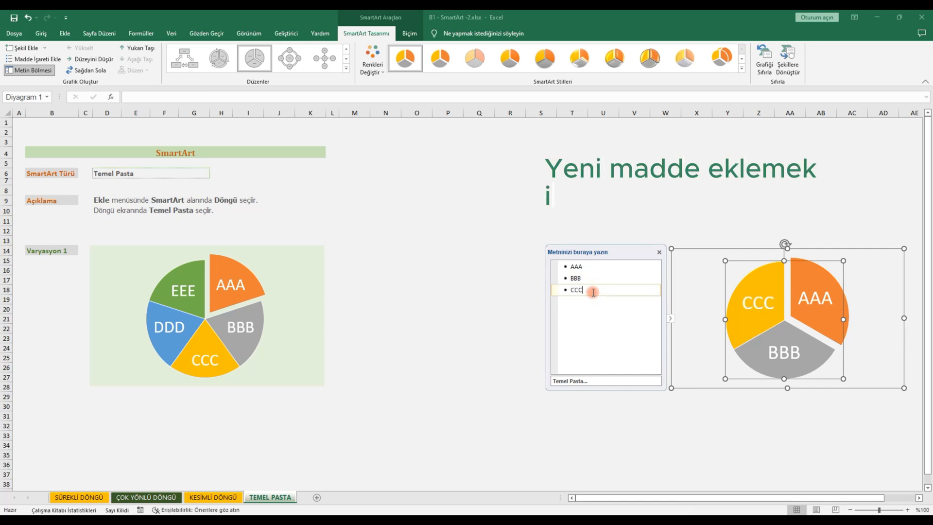
pyautogui.press('Return')
pyautogui.write('DDD')
pyautogui.press('Return')
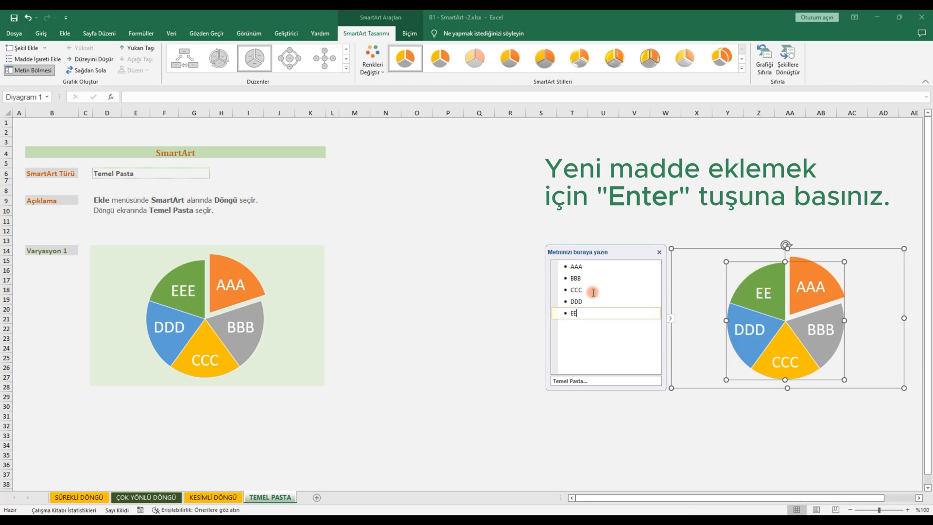
pyautogui.click(659, 252)
# Step: Move the labelled pie graphic beside the example diagram, to about columns L to T, and deselect it
pyautogui.click(666, 231)
pyautogui.click(730, 260)
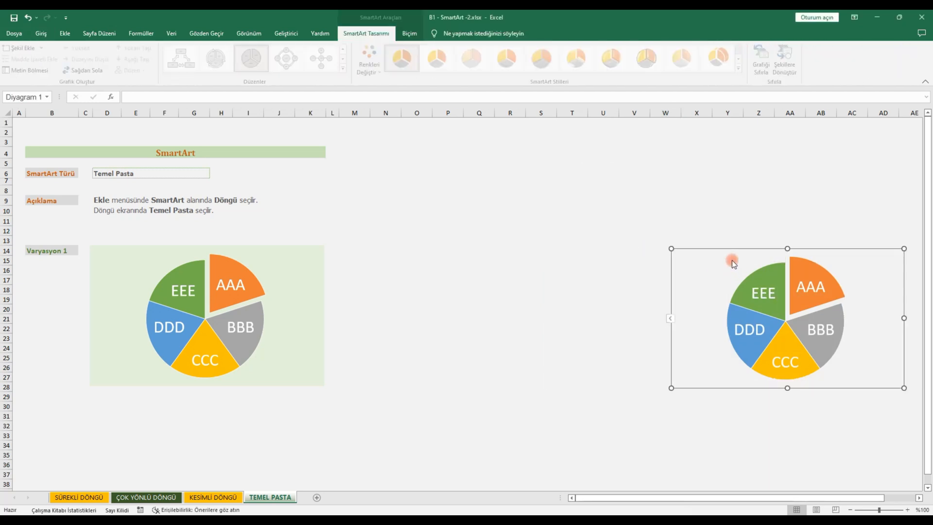
pyautogui.moveTo(729, 249); pyautogui.dragTo(399, 252)
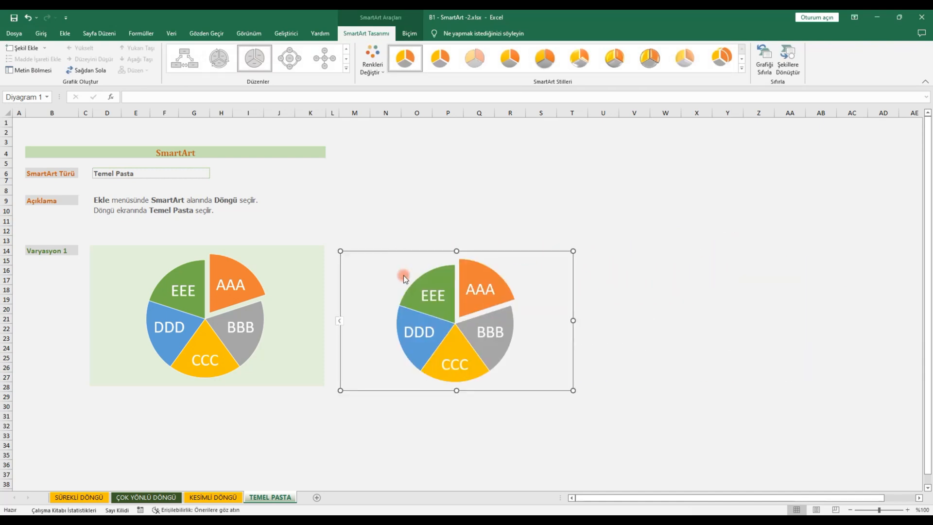
pyautogui.click(421, 435)
pyautogui.click(193, 419)
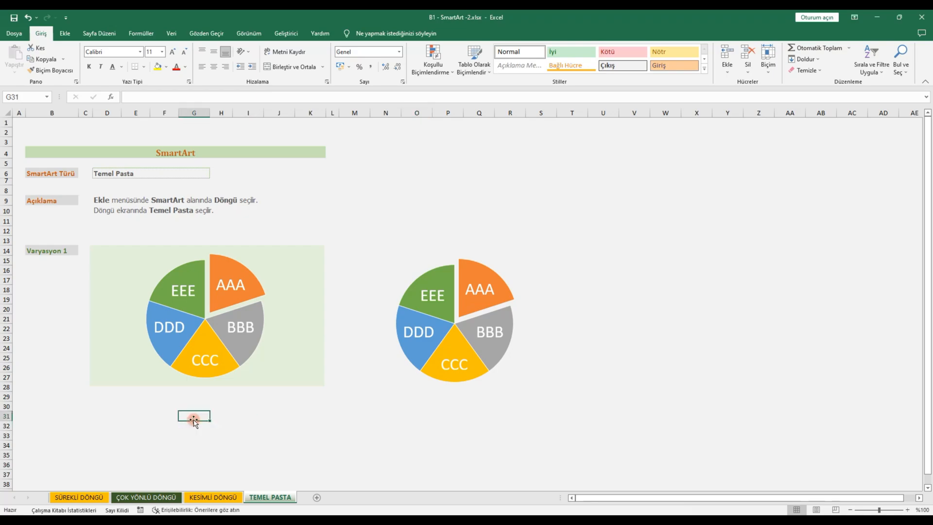